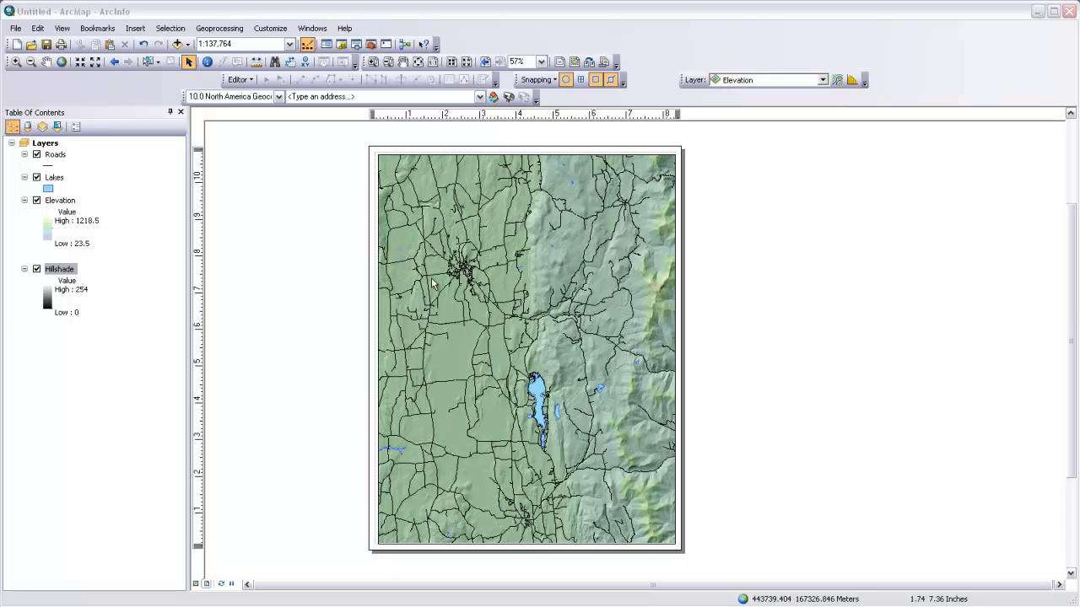
# Step: Open the map export settings for the layout with the Roads, Lakes, Elevation and Hillshade layers shown
pyautogui.click(15, 29)
pyautogui.click(51, 233)
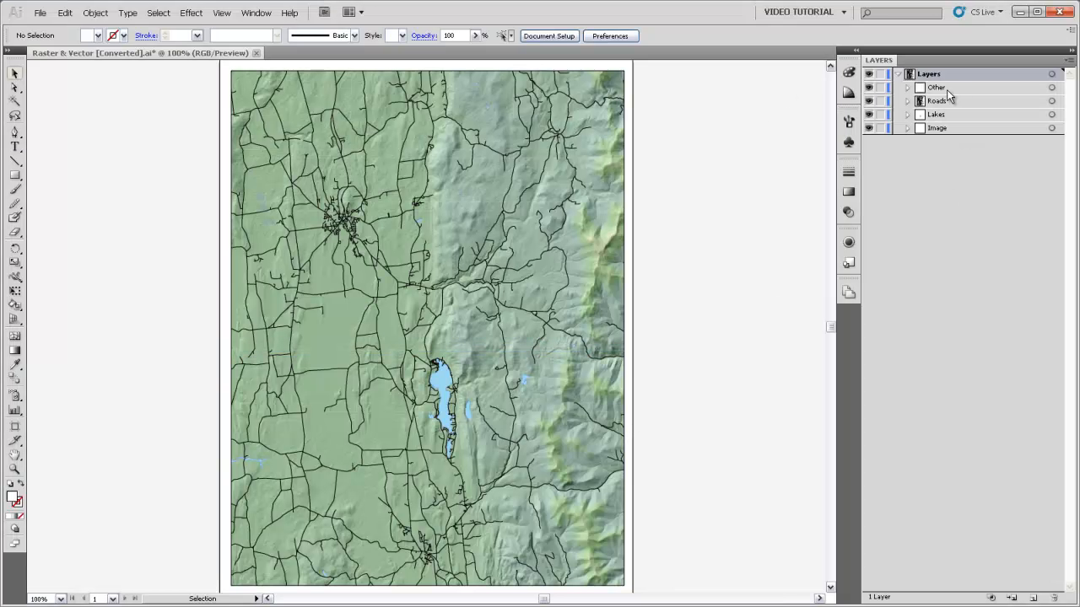
# Step: In Illustrator, examine the contents of the Other layer of the converted Raster & Vector file by selecting its path
pyautogui.keyDown('alt'); pyautogui.click(906, 87); pyautogui.keyUp('alt')
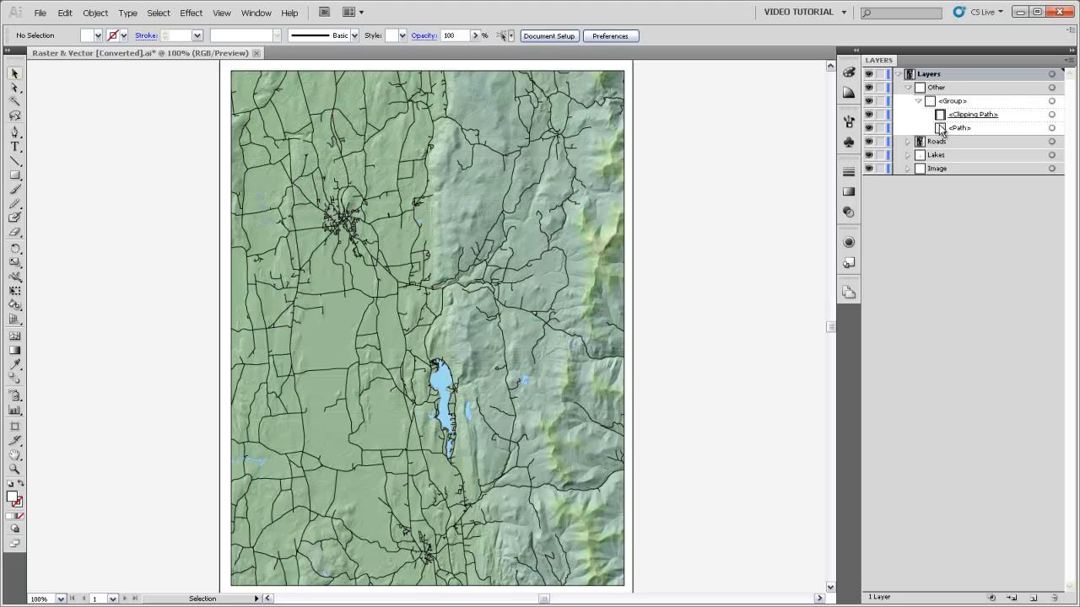
pyautogui.click(1052, 128)
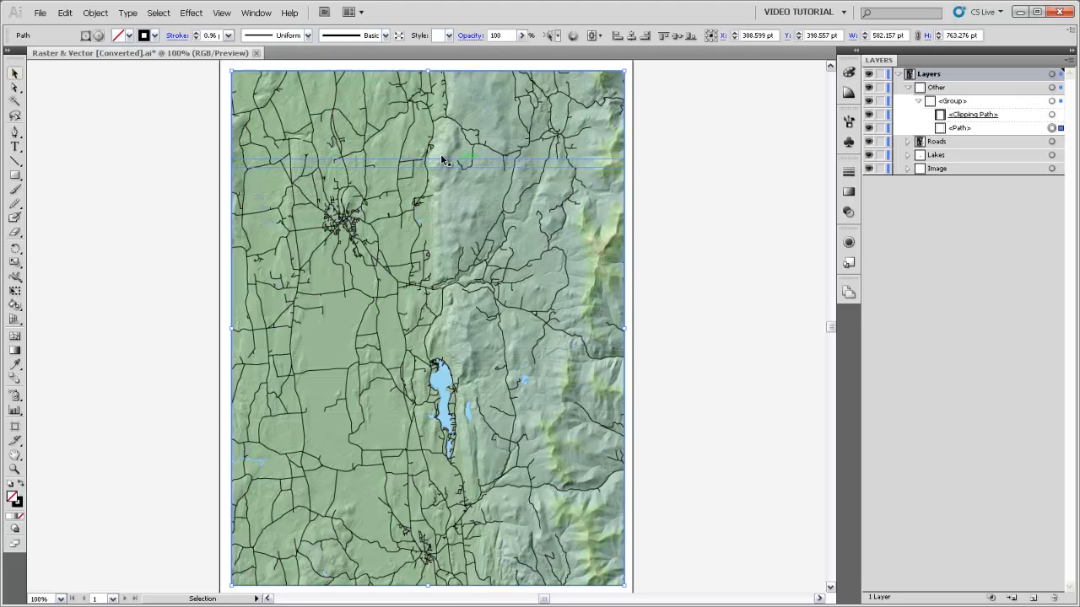
pyautogui.click(905, 88)
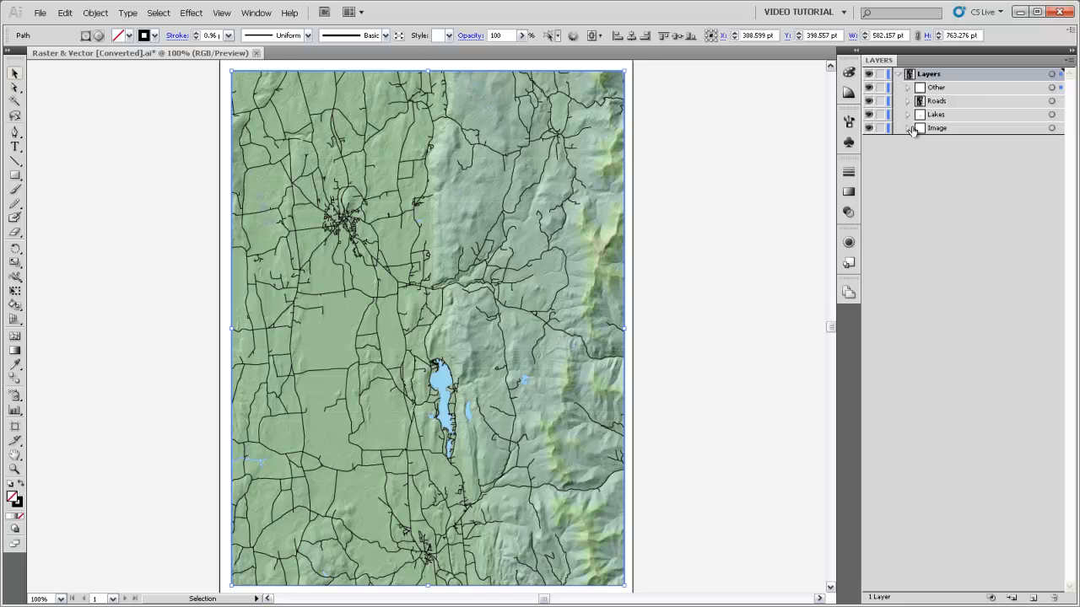
# Step: Examine the first group in the Image layer by selecting several of its individual image pieces
pyautogui.click(907, 128)
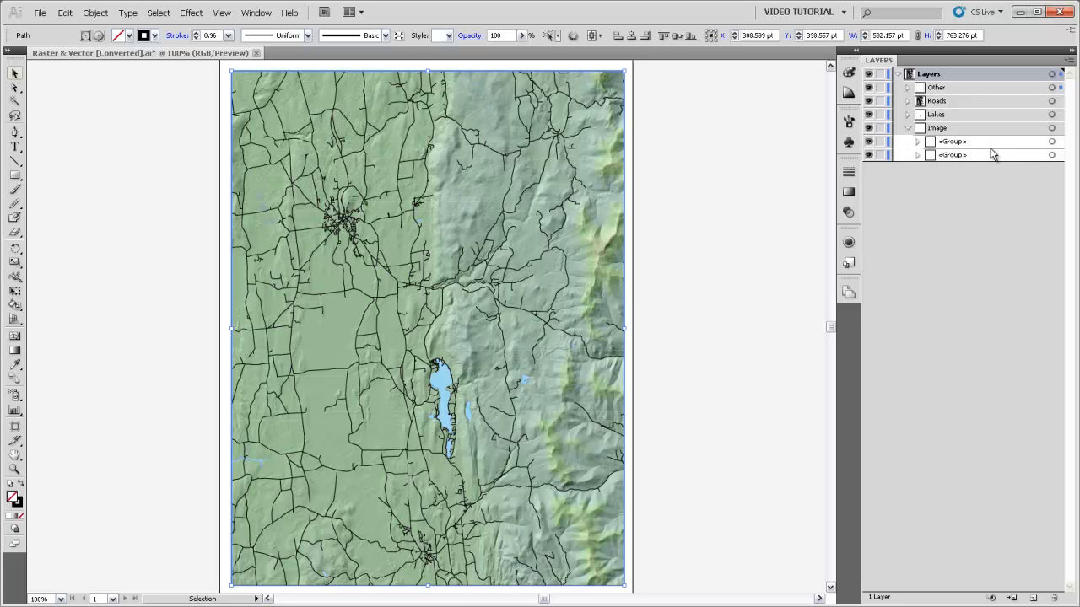
pyautogui.click(919, 143)
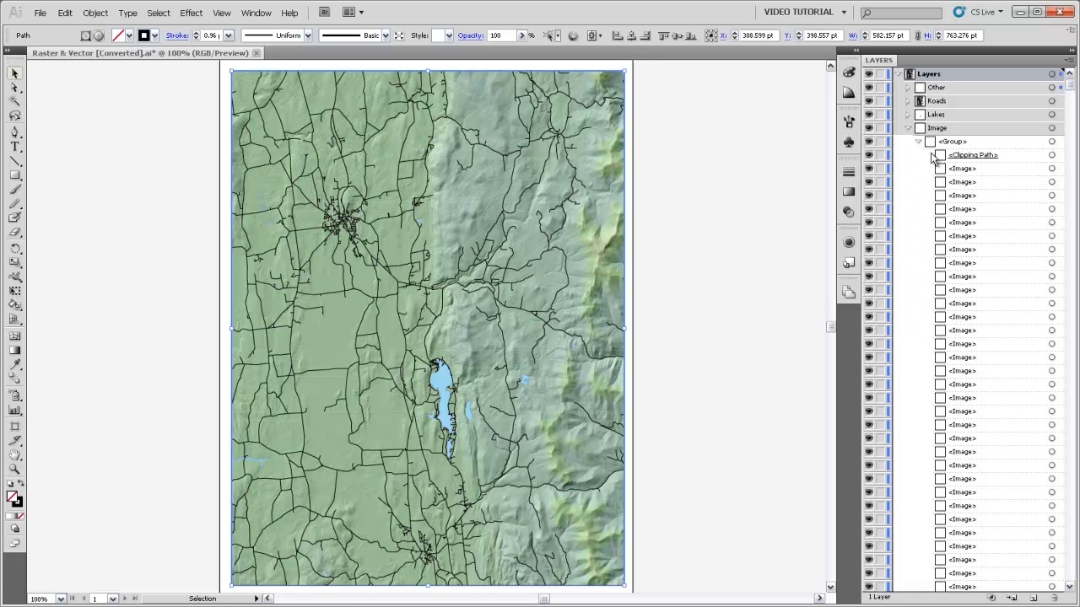
pyautogui.click(1052, 168)
pyautogui.click(1052, 182)
pyautogui.click(1052, 195)
pyautogui.click(1052, 209)
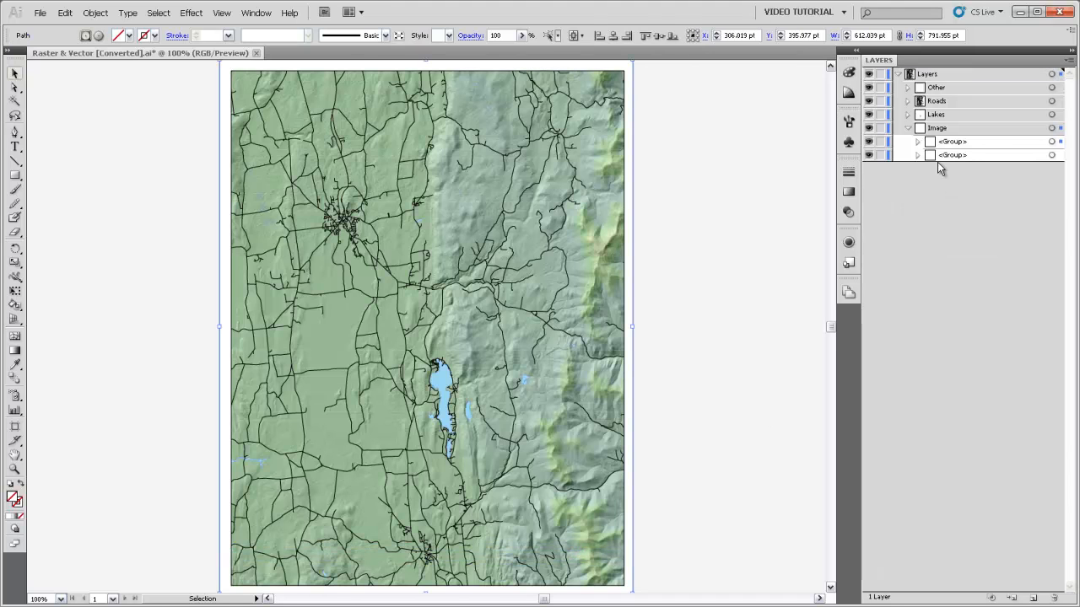
# Step: Toggle the visibility of the two groups in the Image layer to check which map area each covers
pyautogui.click(869, 142)
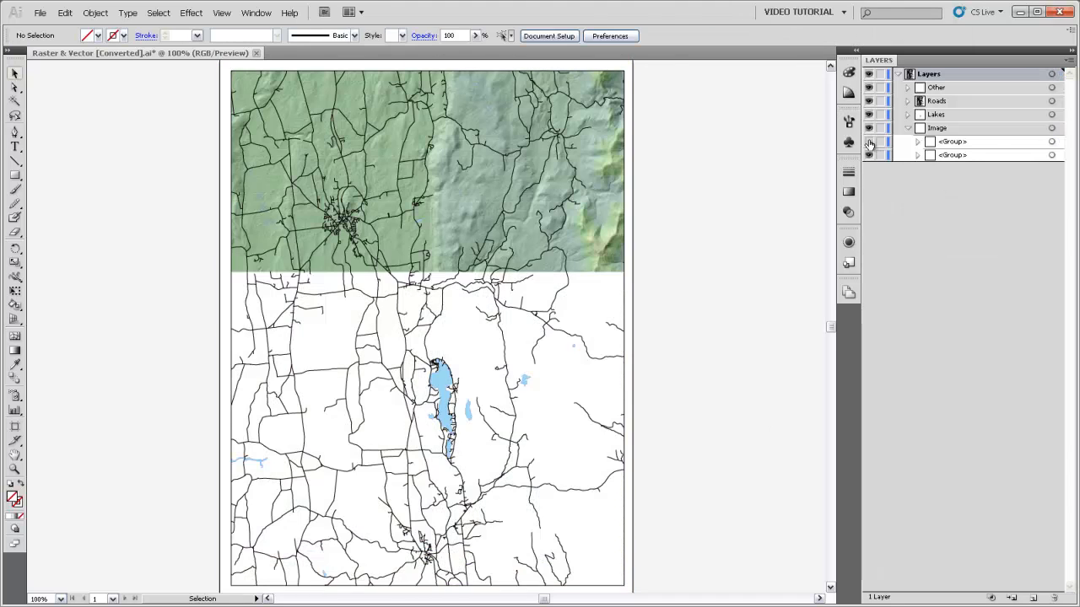
pyautogui.click(869, 141)
pyautogui.click(869, 155)
pyautogui.click(869, 155)
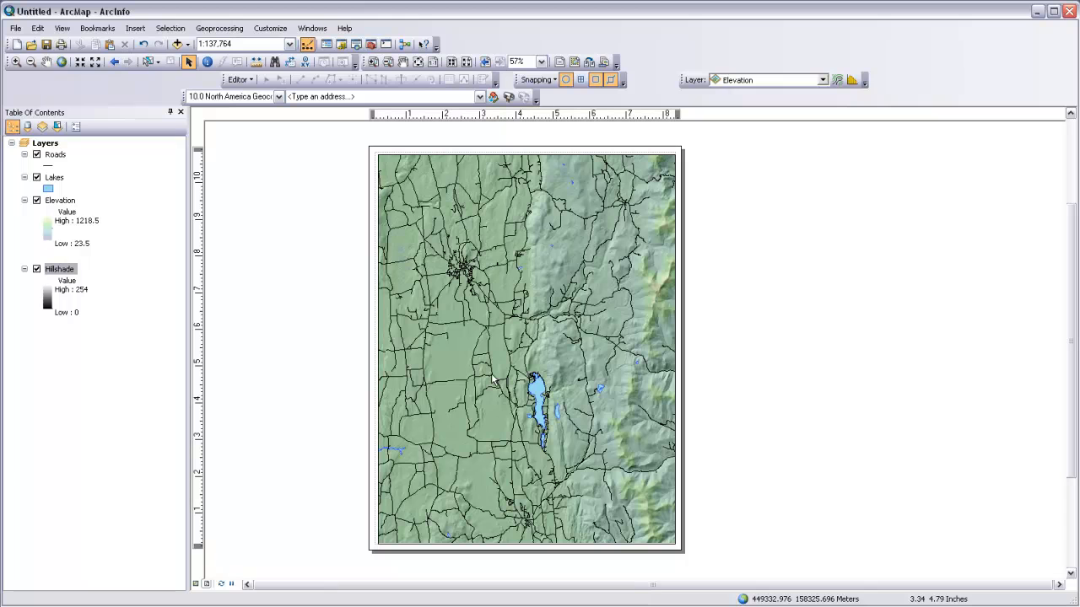
# Step: In ArcMap, hide the Elevation and Hillshade layers and export the map as an AI file named Vector
pyautogui.click(37, 201)
pyautogui.click(36, 269)
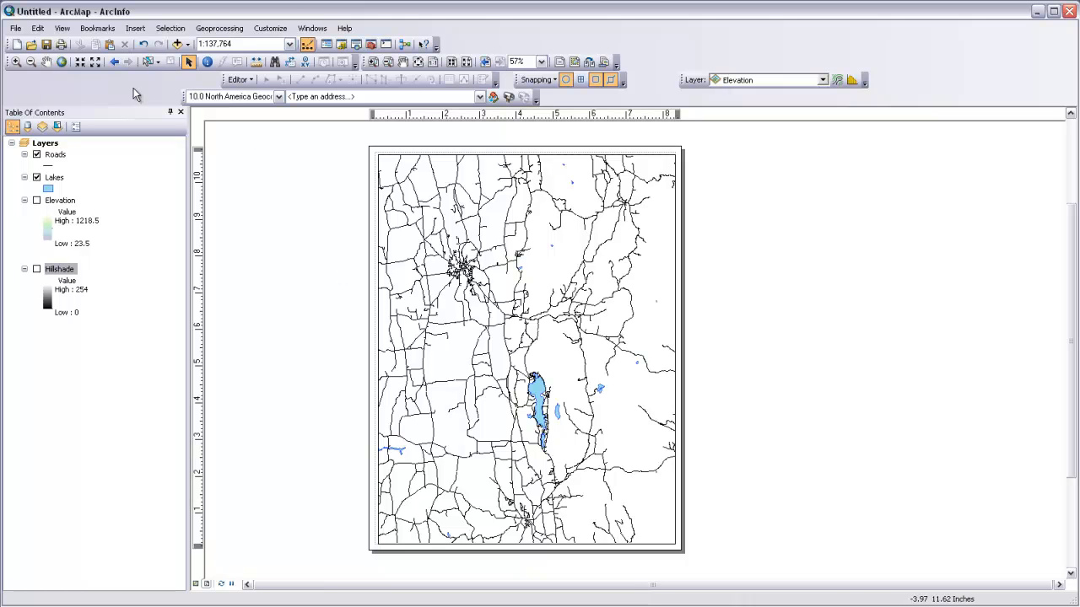
pyautogui.click(15, 27)
pyautogui.click(58, 237)
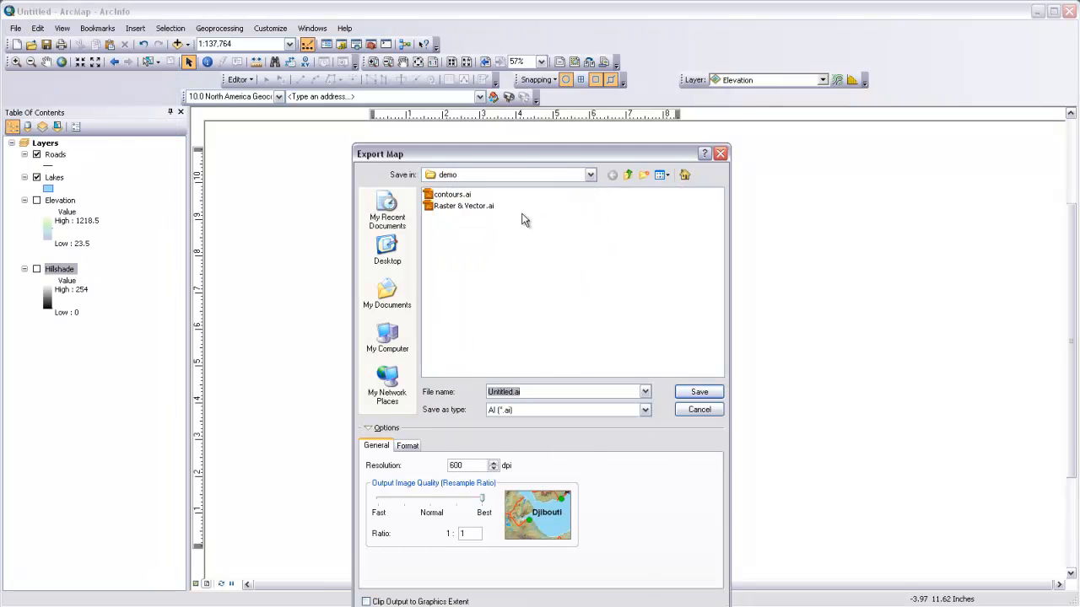
pyautogui.moveTo(523, 156); pyautogui.dragTo(519, 112)
pyautogui.write('Vector')
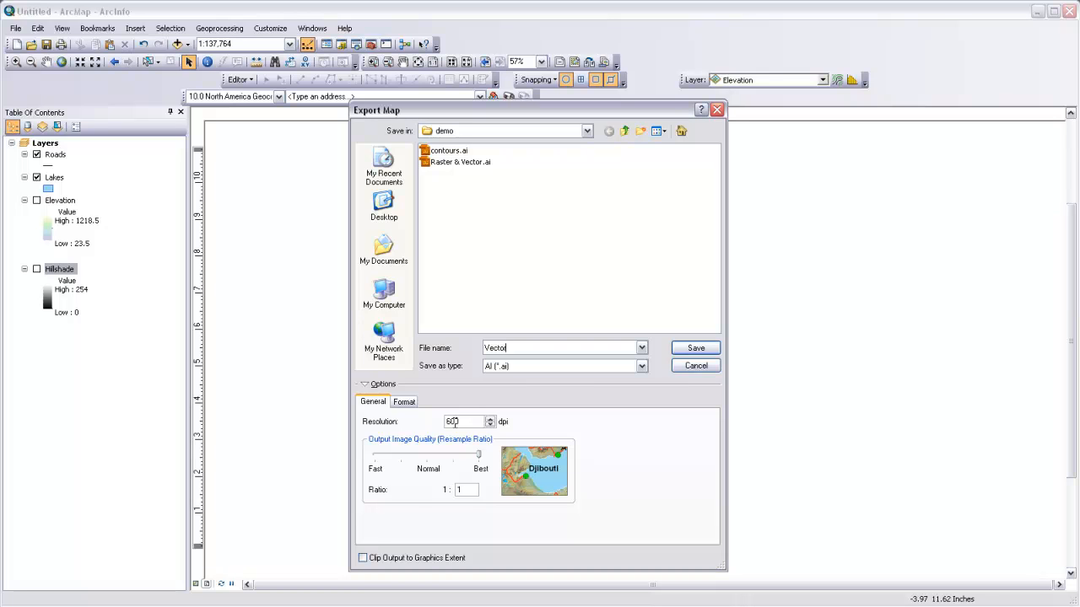
pyautogui.click(695, 348)
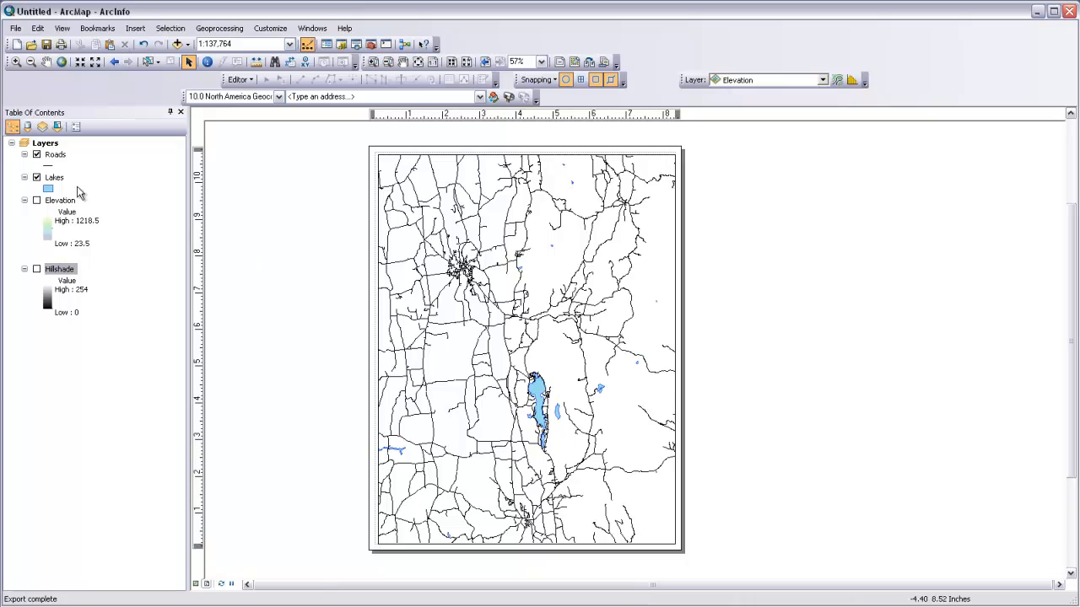
# Step: Hide the Roads and Lakes layers and show the Elevation layer
pyautogui.click(36, 155)
pyautogui.click(36, 177)
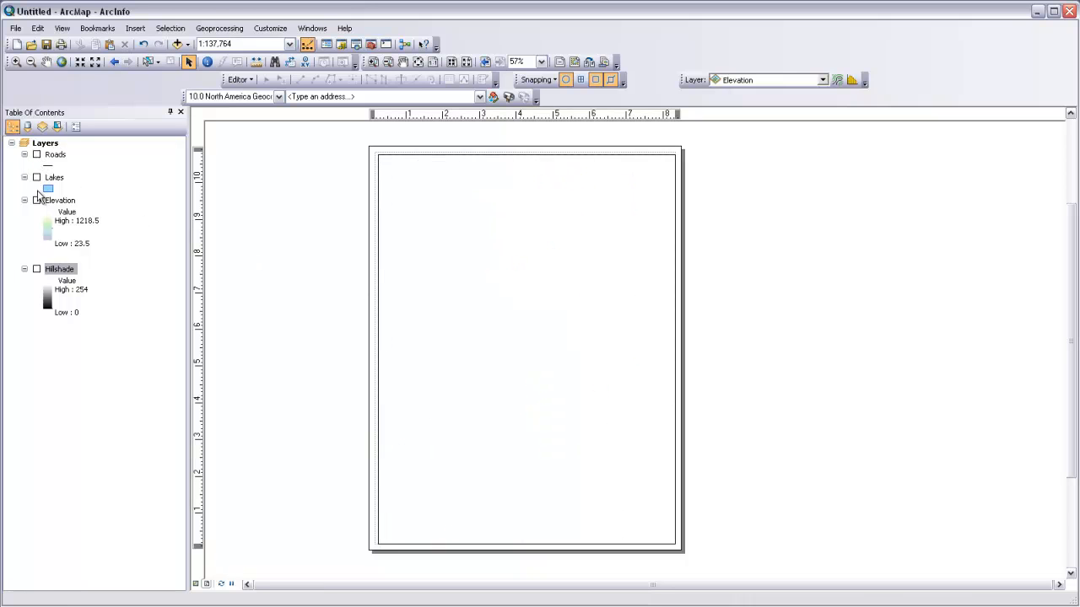
pyautogui.click(36, 200)
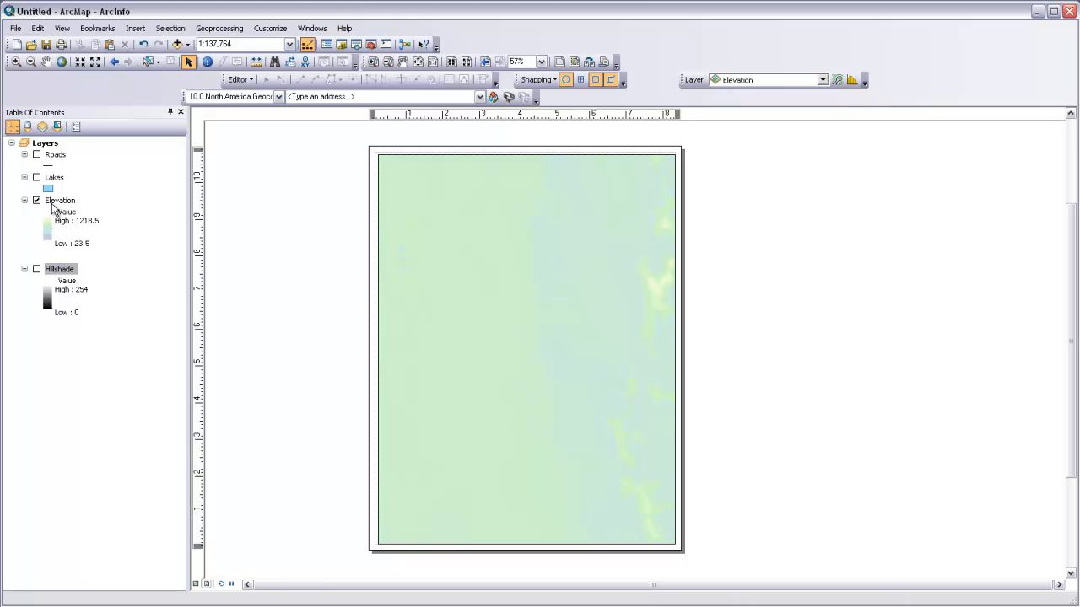
# Step: Set the Elevation layer's transparency to 0% in its display properties
pyautogui.rightClick(53, 204)
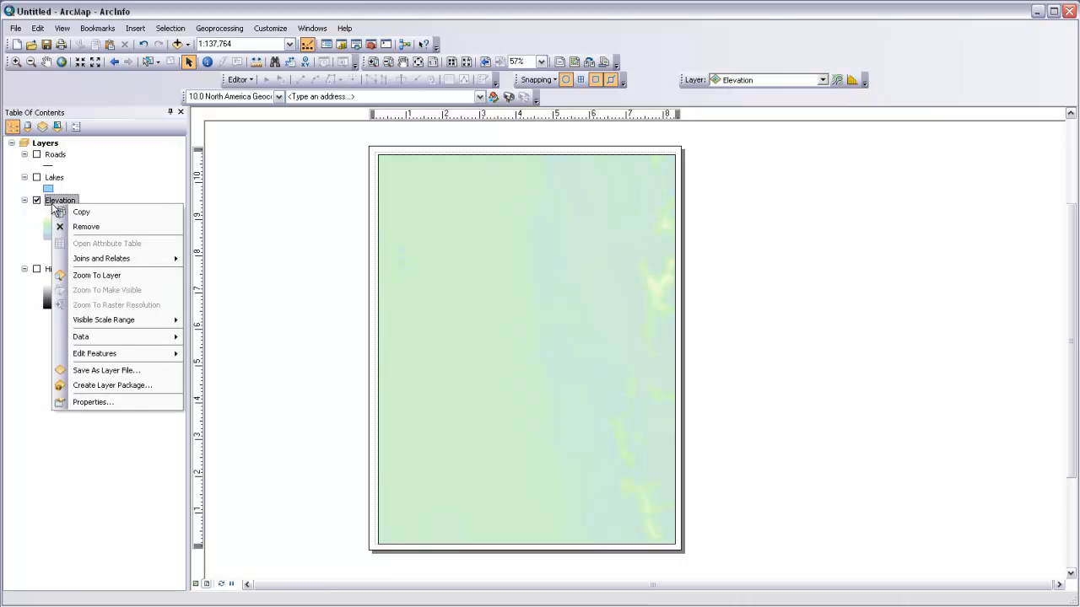
pyautogui.click(101, 402)
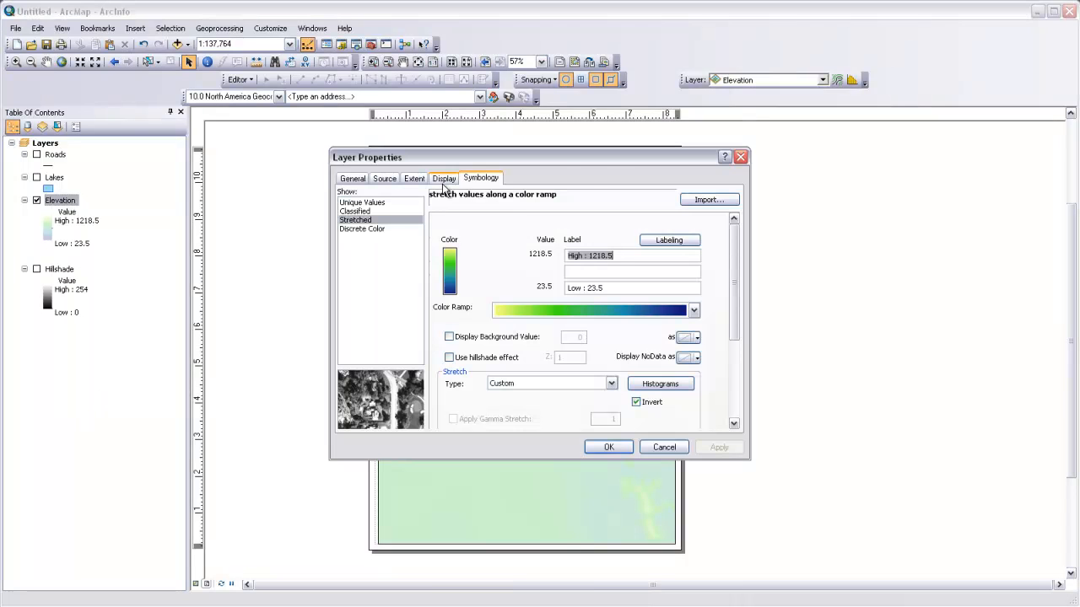
pyautogui.click(433, 181)
pyautogui.moveTo(440, 325); pyautogui.dragTo(487, 324)
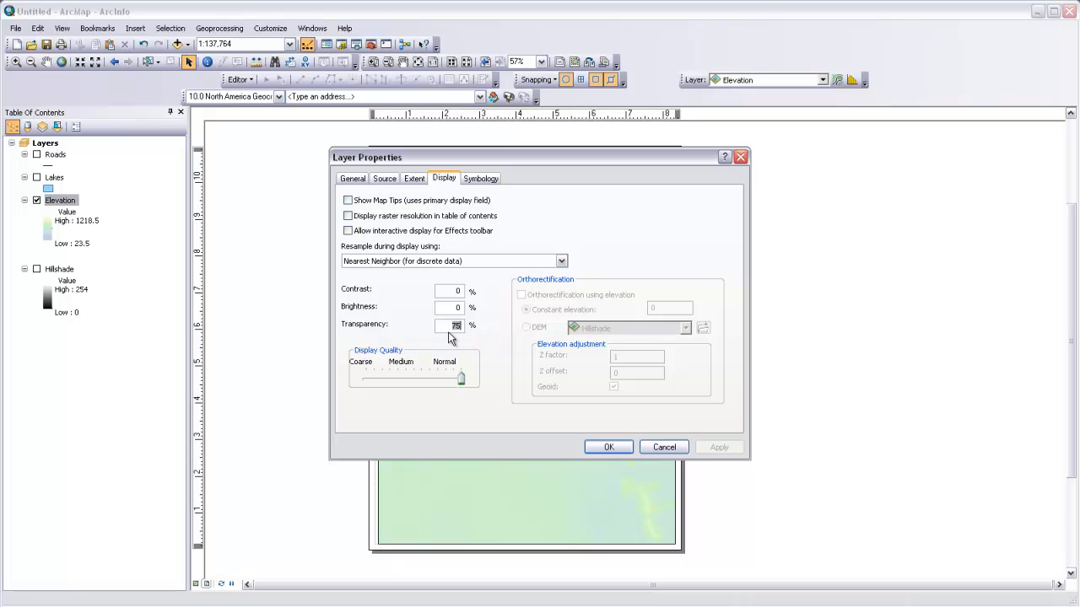
pyautogui.write('0')
pyautogui.click(608, 447)
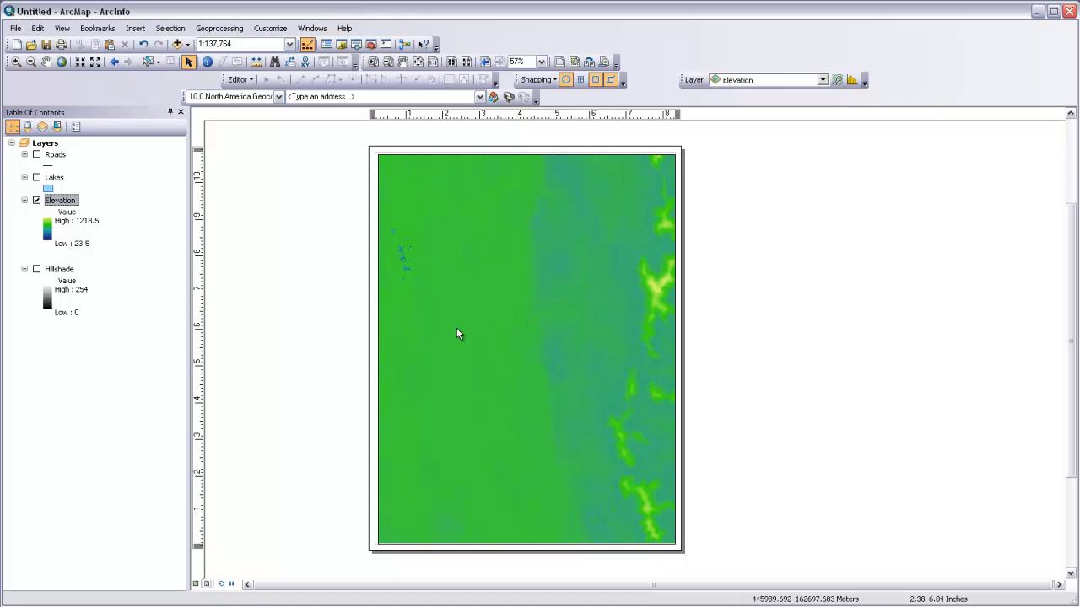
# Step: Export the elevation map as a 300 dpi JPEG file named Elevation
pyautogui.click(15, 28)
pyautogui.click(57, 236)
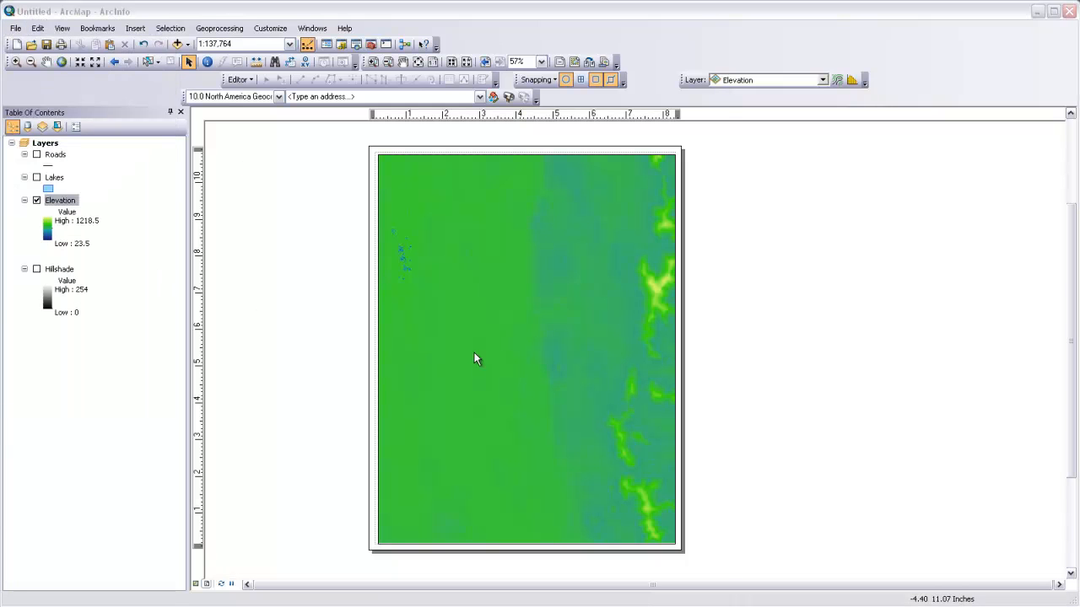
pyautogui.click(537, 368)
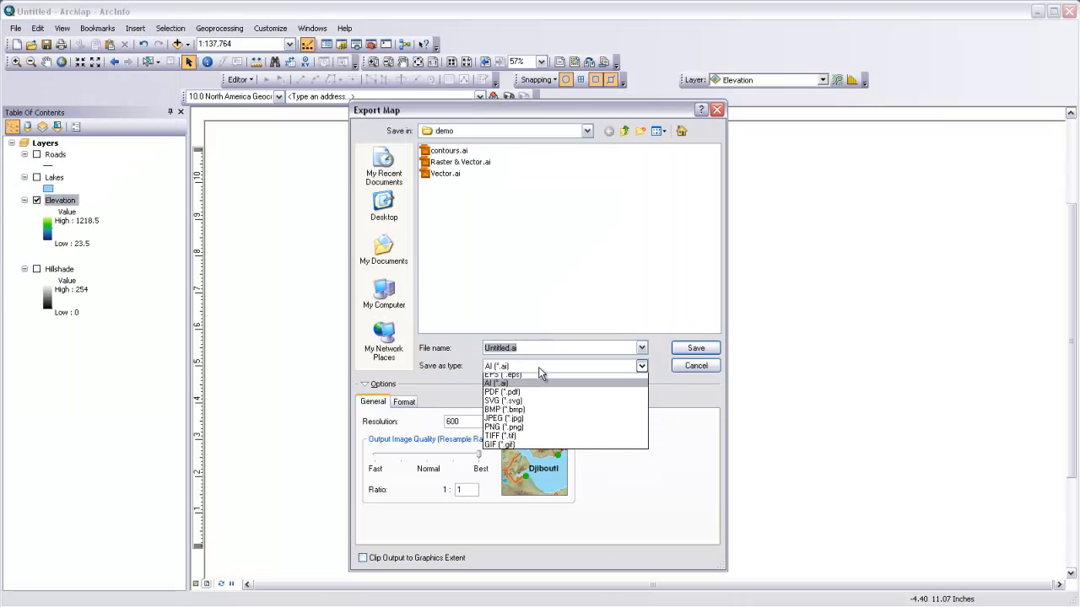
pyautogui.click(500, 430)
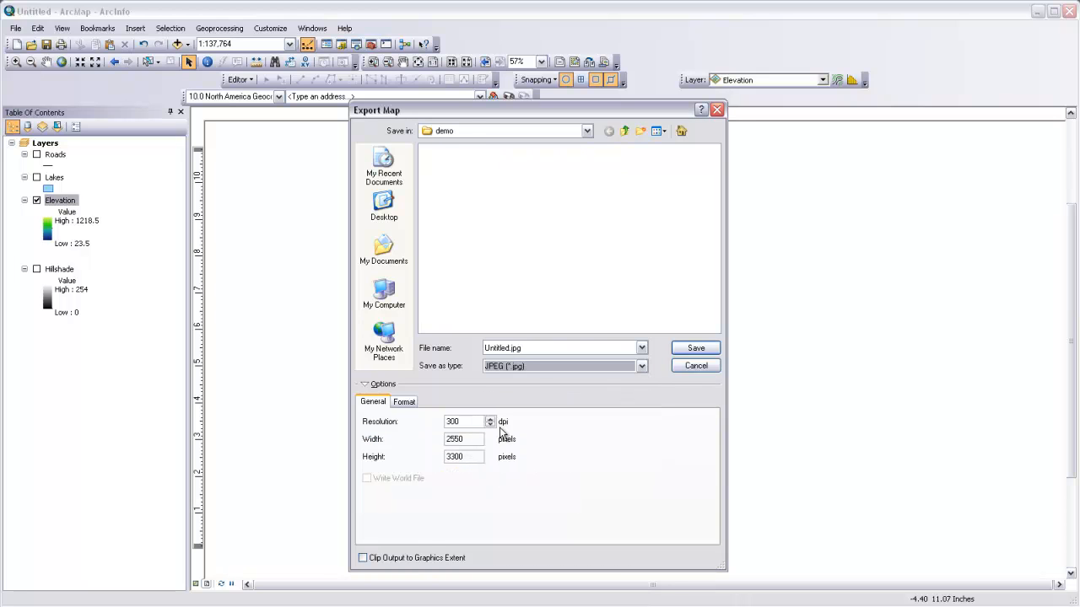
pyautogui.click(465, 421)
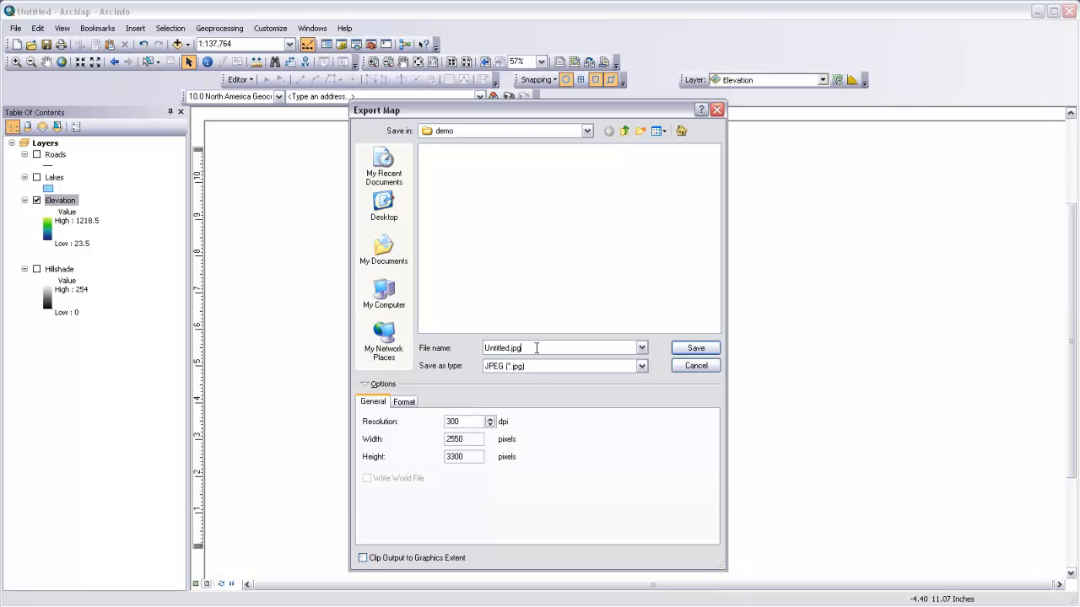
pyautogui.moveTo(535, 349); pyautogui.dragTo(457, 360)
pyautogui.write('Elevation')
pyautogui.press('Return')
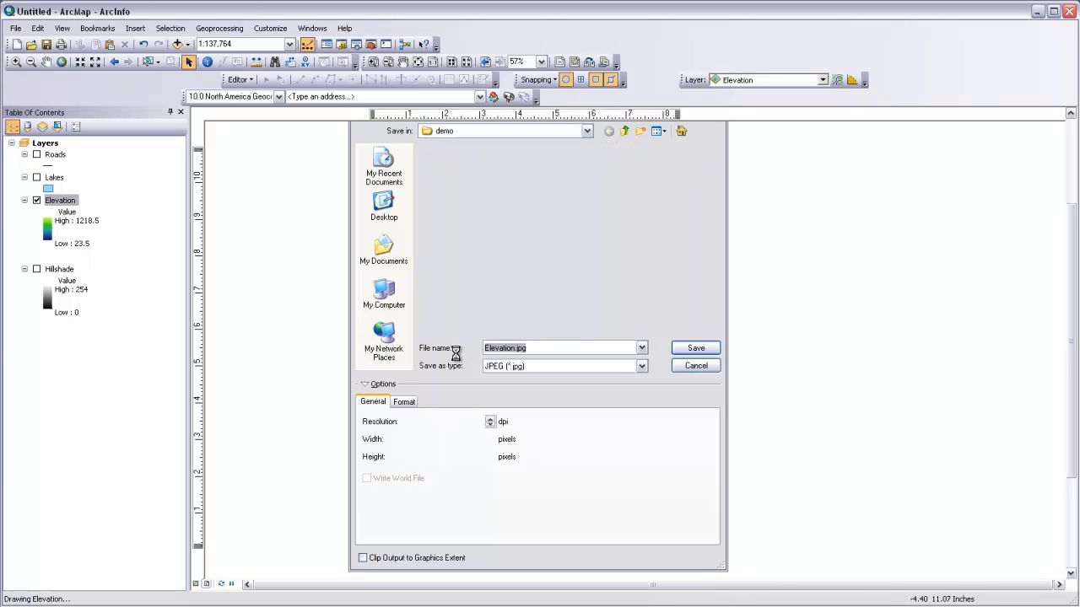
# Step: Show only the Hillshade layer in place of Elevation and check its transparency in the display properties
pyautogui.click(36, 201)
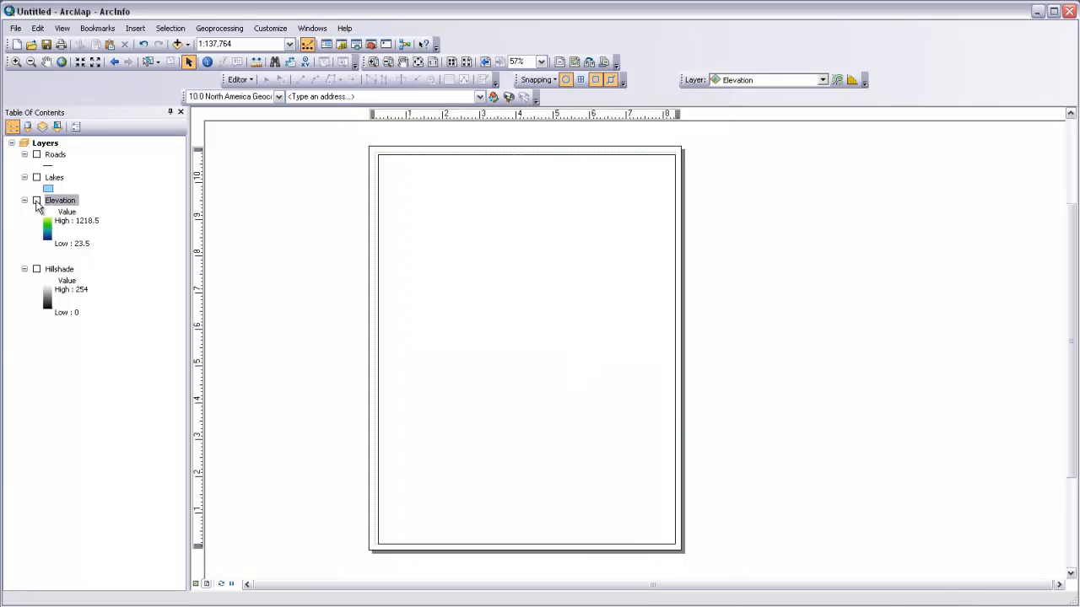
pyautogui.click(37, 269)
pyautogui.rightClick(54, 270)
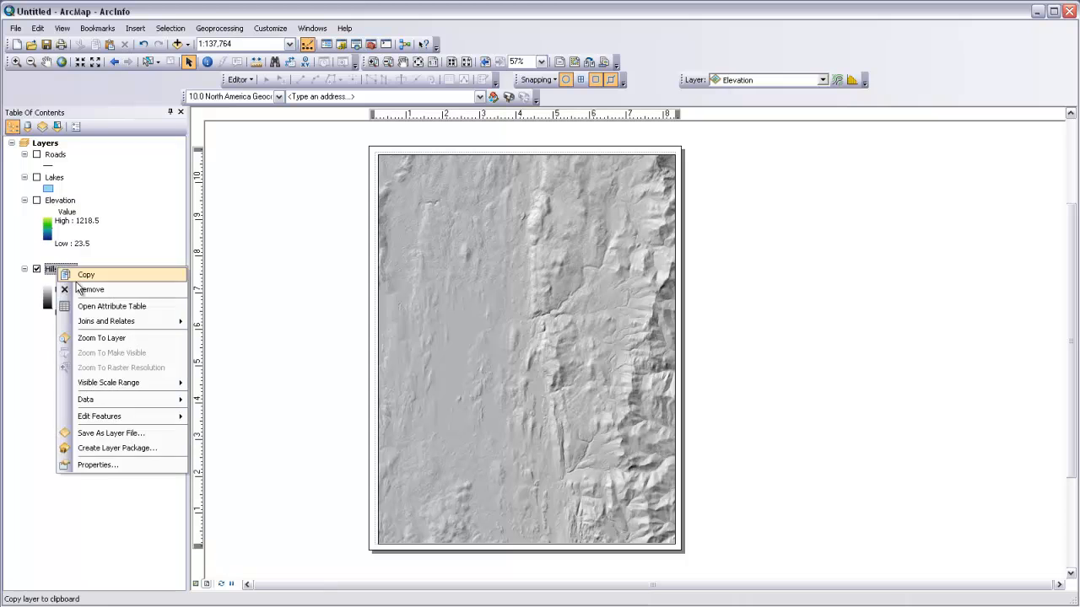
pyautogui.click(101, 471)
pyautogui.click(402, 168)
pyautogui.click(432, 168)
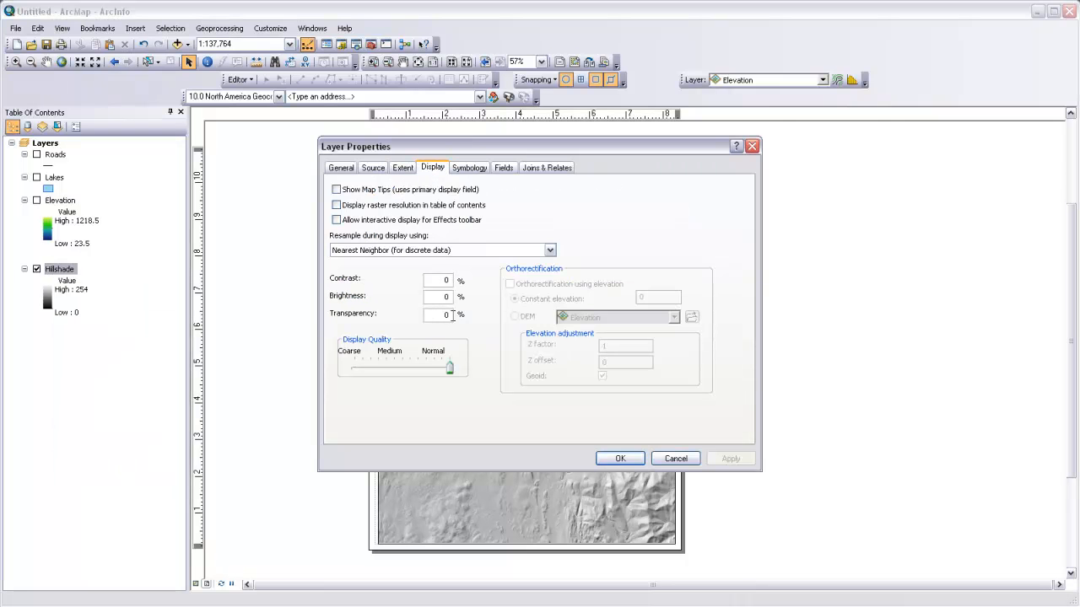
pyautogui.click(624, 458)
# Step: Export the hillshade map as a 300 dpi JPEG file named Hillshade
pyautogui.click(15, 28)
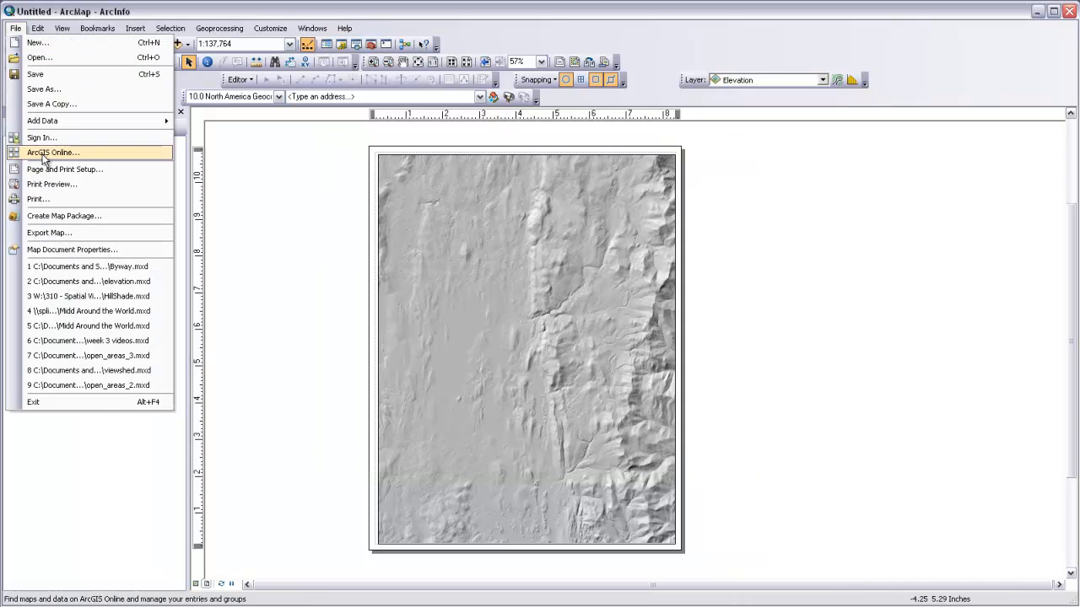
pyautogui.click(48, 234)
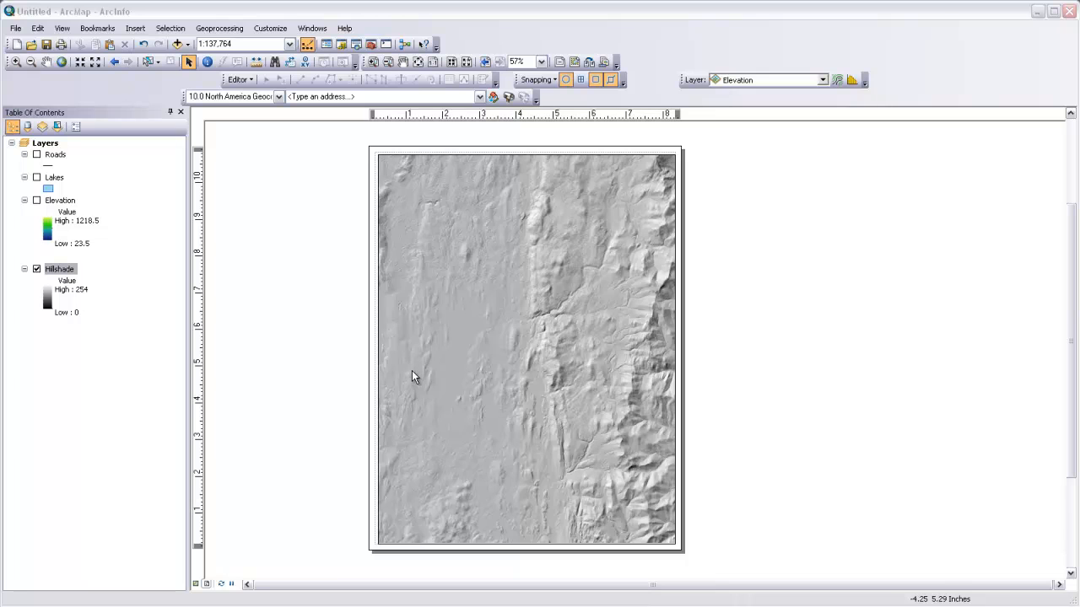
pyautogui.write('hil')
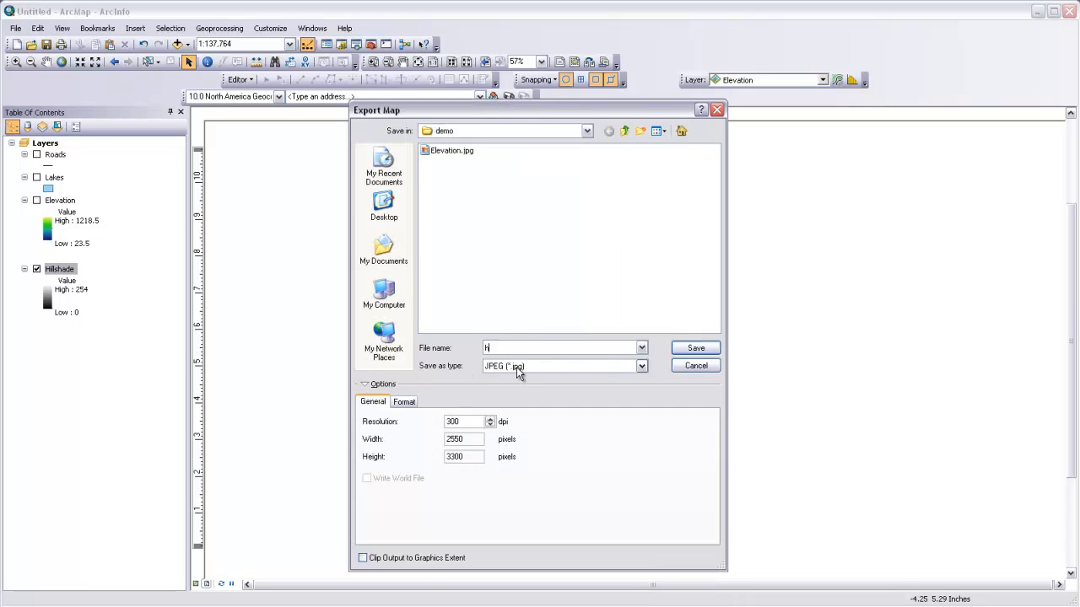
pyautogui.write('Hillshade')
pyautogui.press('Return')
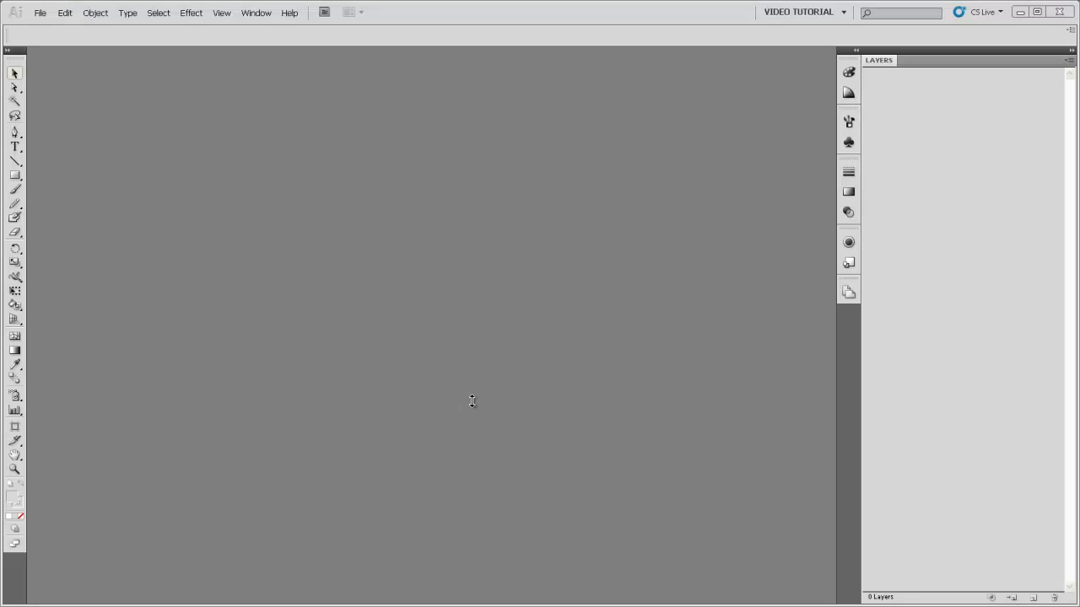
# Step: Switch to Illustrator and open the file Vector.ai from the demo folder
pyautogui.click(44, 14)
pyautogui.click(46, 49)
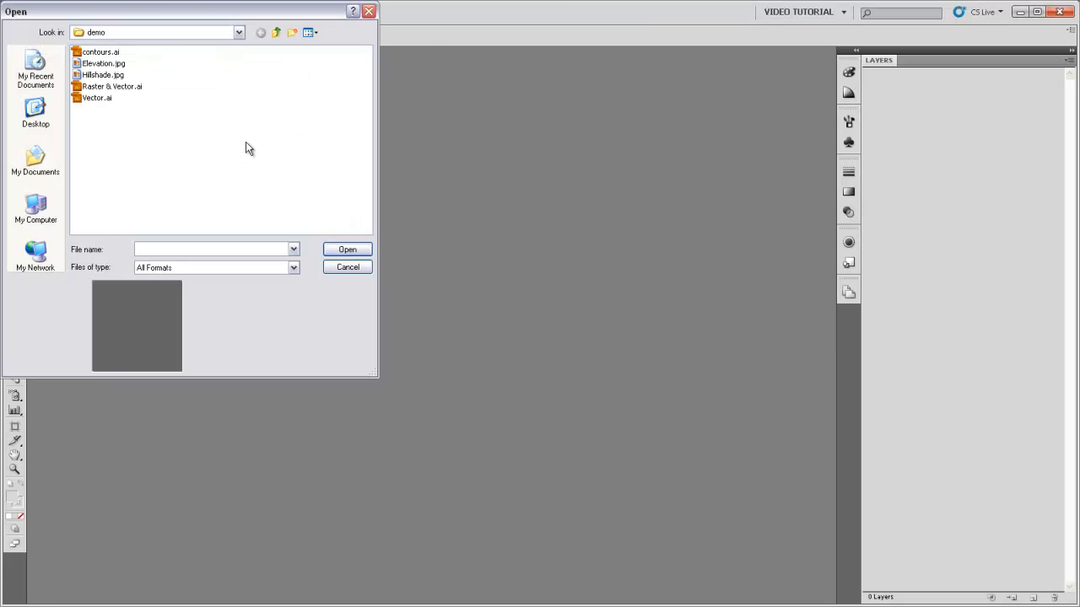
pyautogui.moveTo(157, 4); pyautogui.dragTo(215, 27)
pyautogui.click(157, 124)
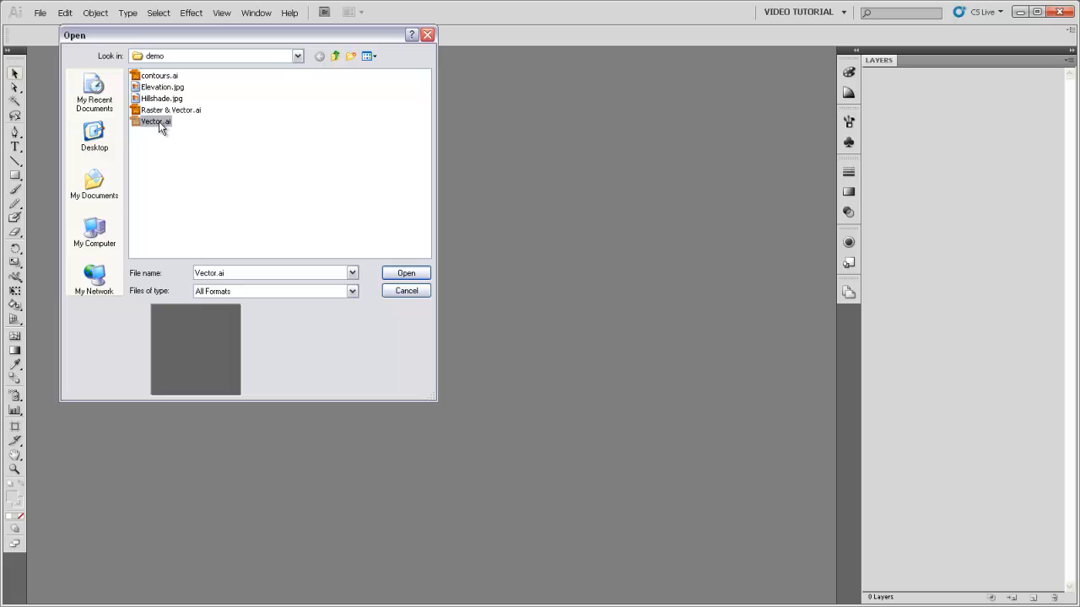
pyautogui.click(416, 276)
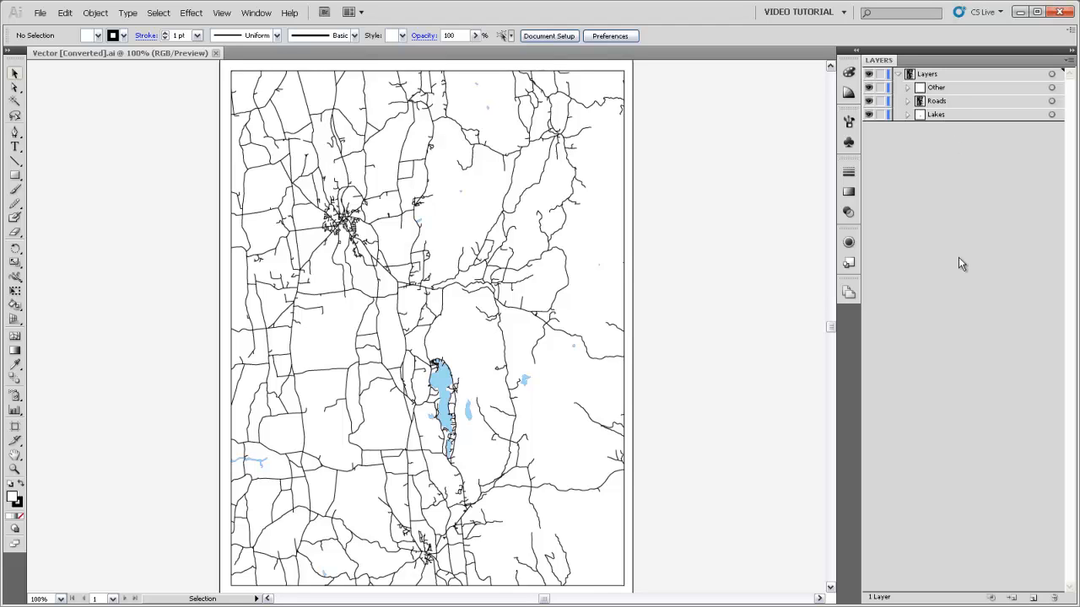
# Step: Add a new layer and move it beneath the Lakes layer at the end of the layer stack
pyautogui.click(1032, 597)
pyautogui.moveTo(942, 74); pyautogui.dragTo(943, 132)
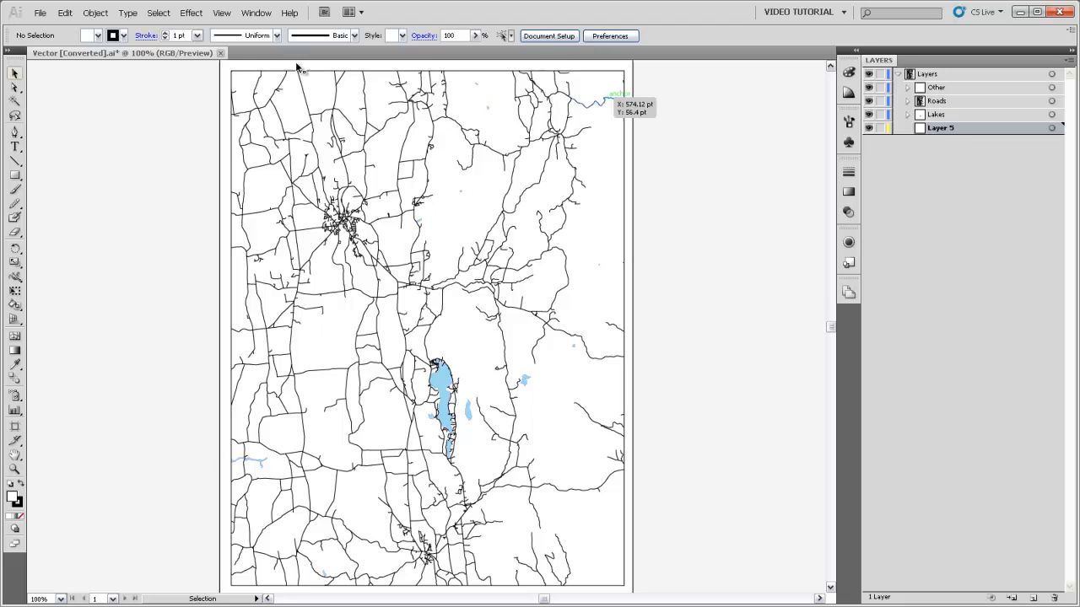
# Step: Place Elevation.jpg from the demo folder into the new layer as an embedded image, with linking turned off
pyautogui.click(39, 13)
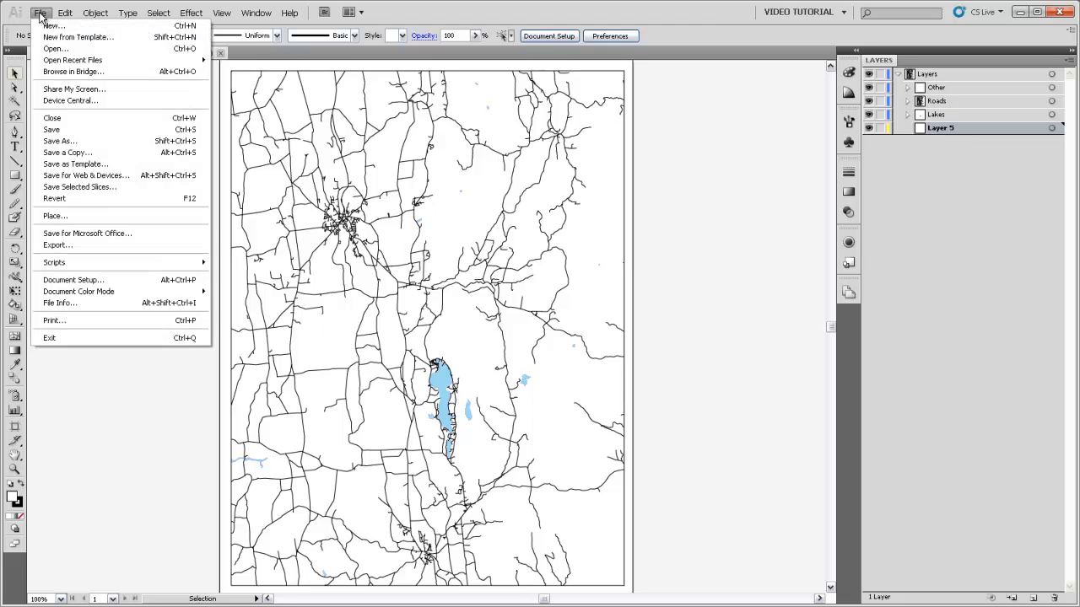
pyautogui.click(64, 219)
pyautogui.click(165, 87)
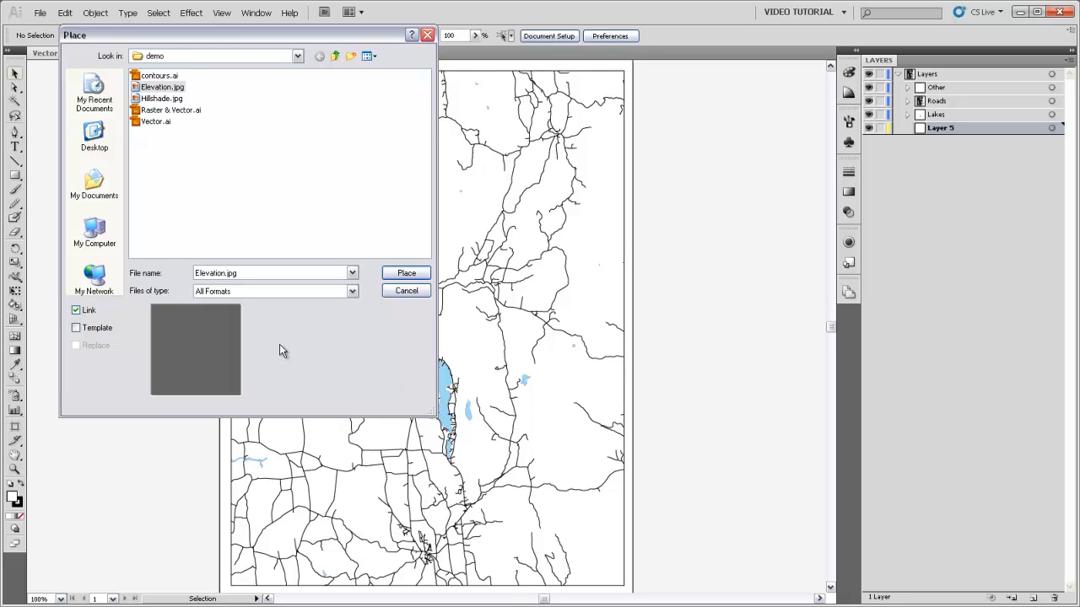
pyautogui.click(76, 311)
pyautogui.click(398, 275)
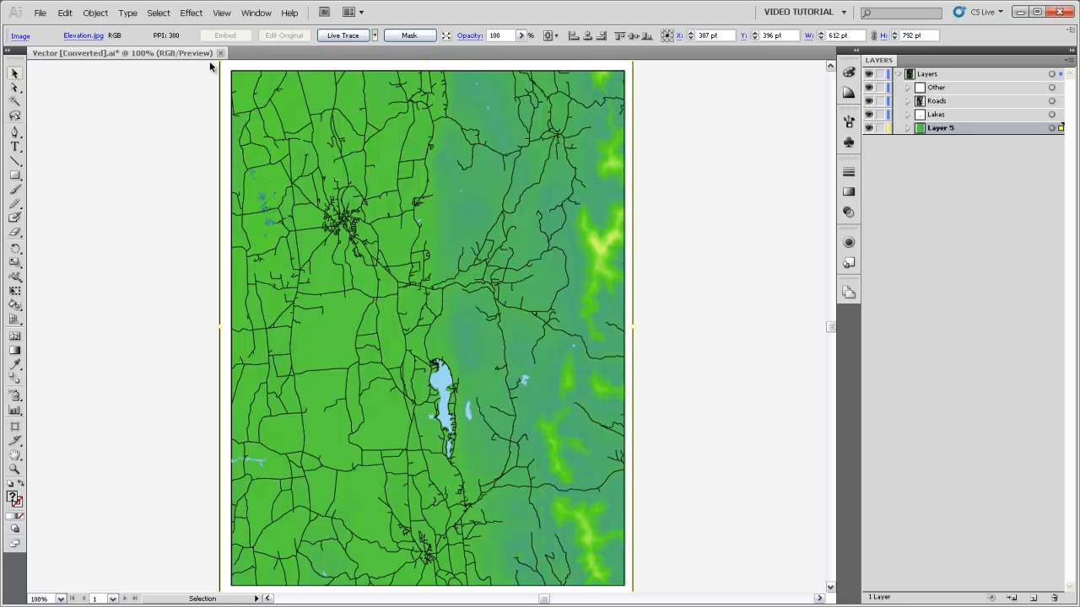
# Step: Place Hillshade.jpg from the demo folder above the elevation image in the same layer
pyautogui.click(39, 13)
pyautogui.click(59, 217)
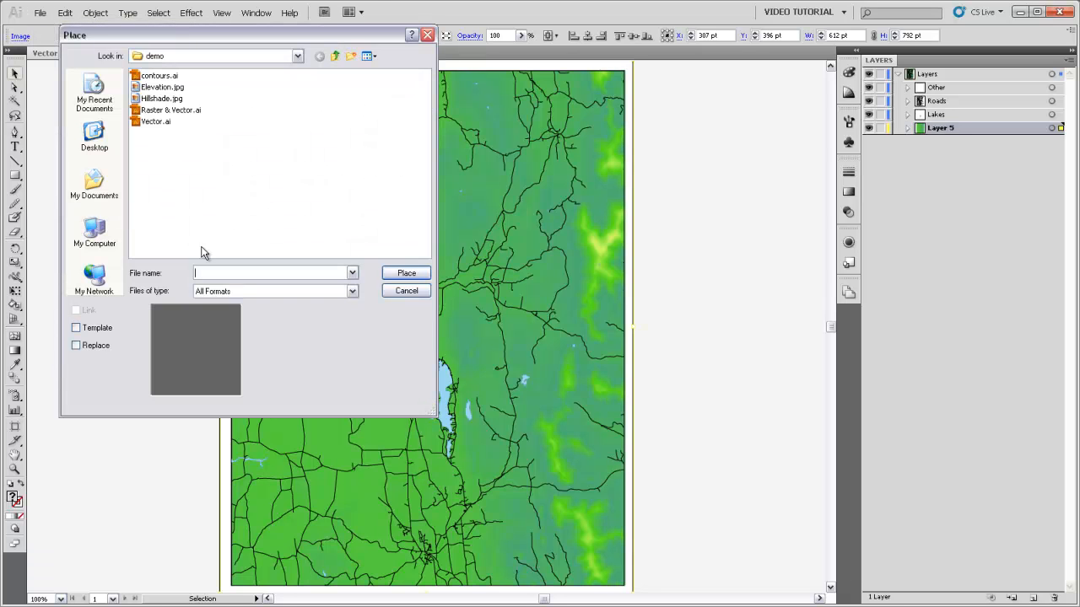
pyautogui.click(158, 99)
pyautogui.click(406, 273)
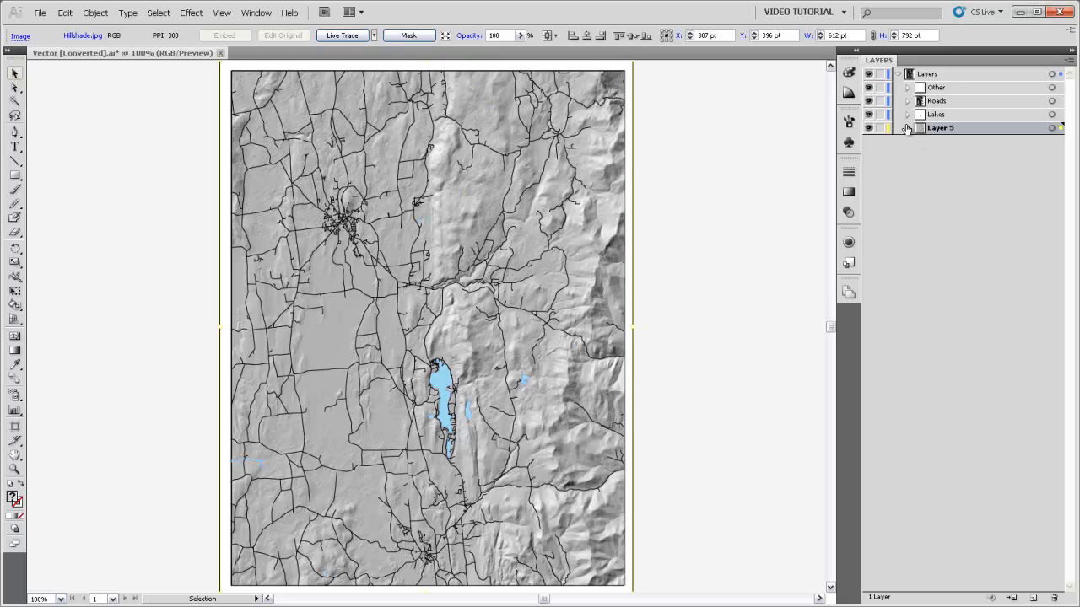
# Step: Expand Layer 5 and reduce the hillshade image's opacity to 41% so it blends over the elevation image
pyautogui.click(907, 127)
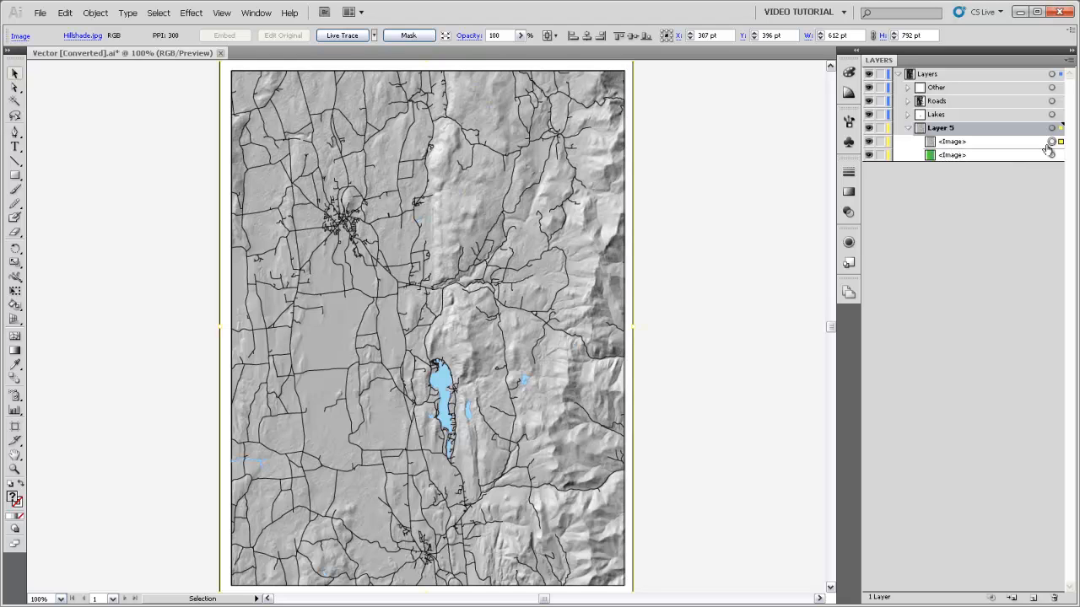
pyautogui.click(849, 213)
pyautogui.click(818, 183)
pyautogui.moveTo(807, 198); pyautogui.dragTo(774, 198)
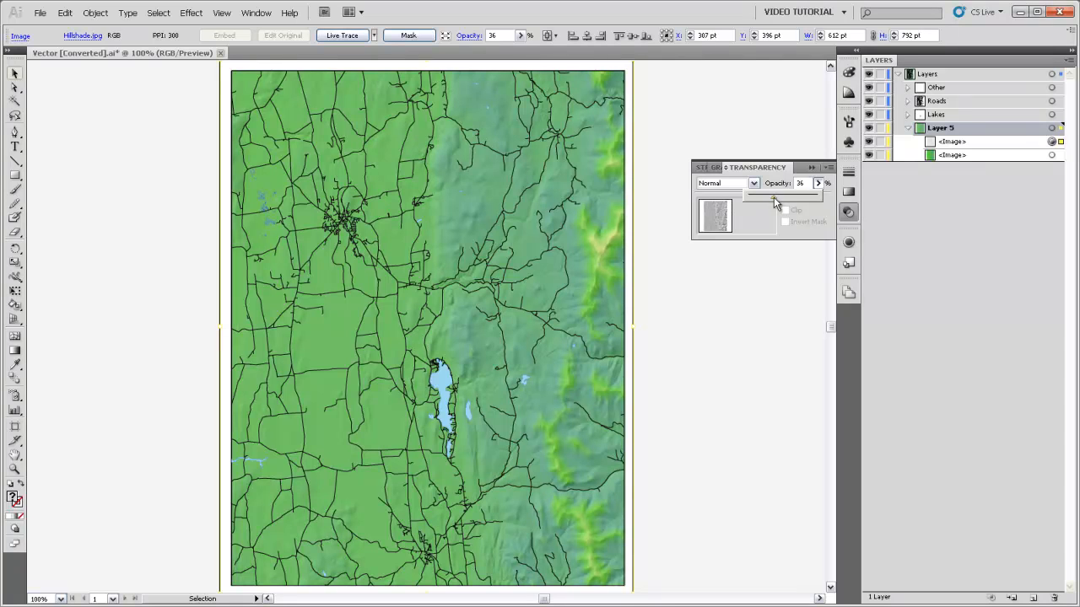
pyautogui.click(770, 242)
pyautogui.click(811, 168)
pyautogui.click(944, 206)
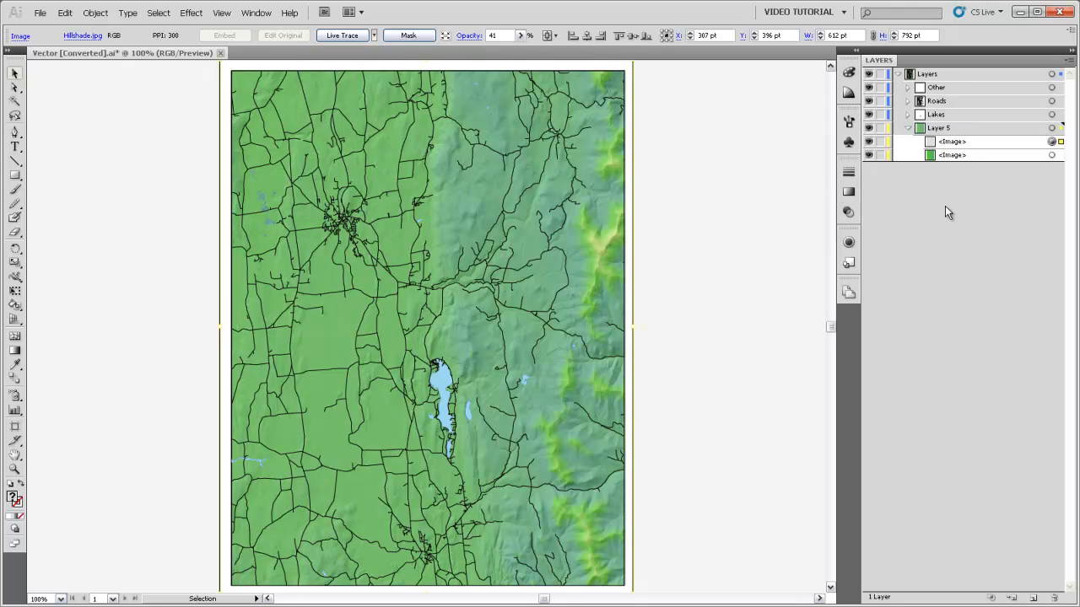
# Step: Delete the clipping path inside the Roads layer's group and ungroup the road paths
pyautogui.click(906, 102)
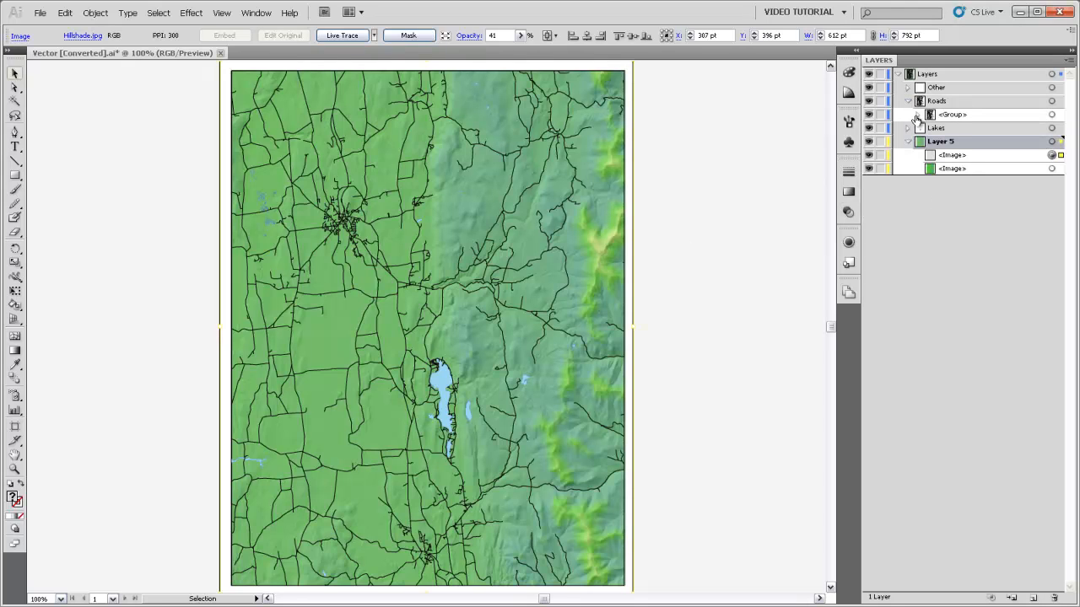
pyautogui.click(918, 115)
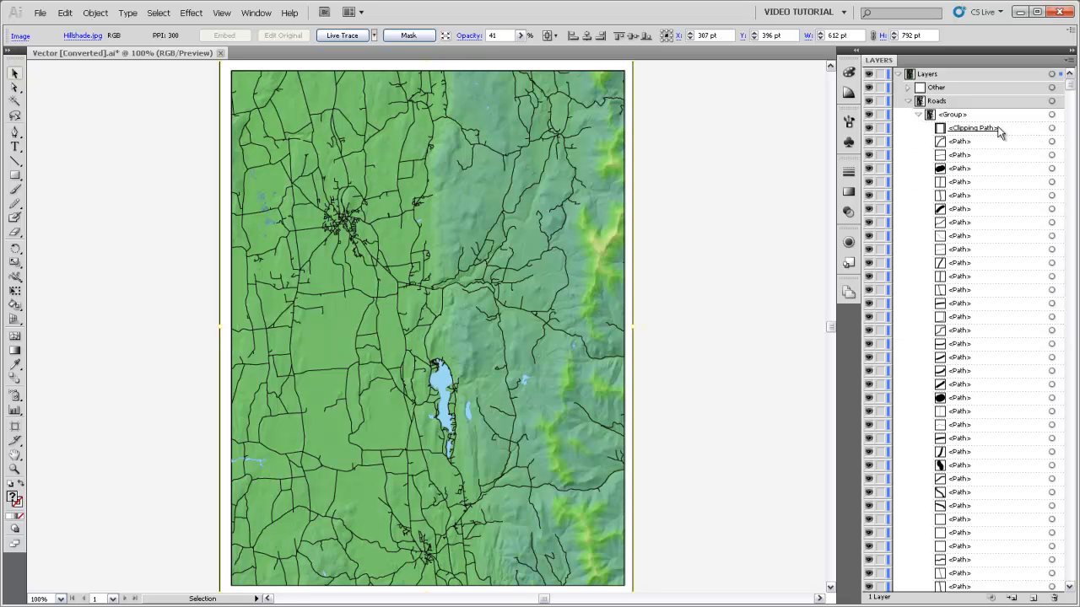
pyautogui.moveTo(1042, 133); pyautogui.dragTo(1069, 78)
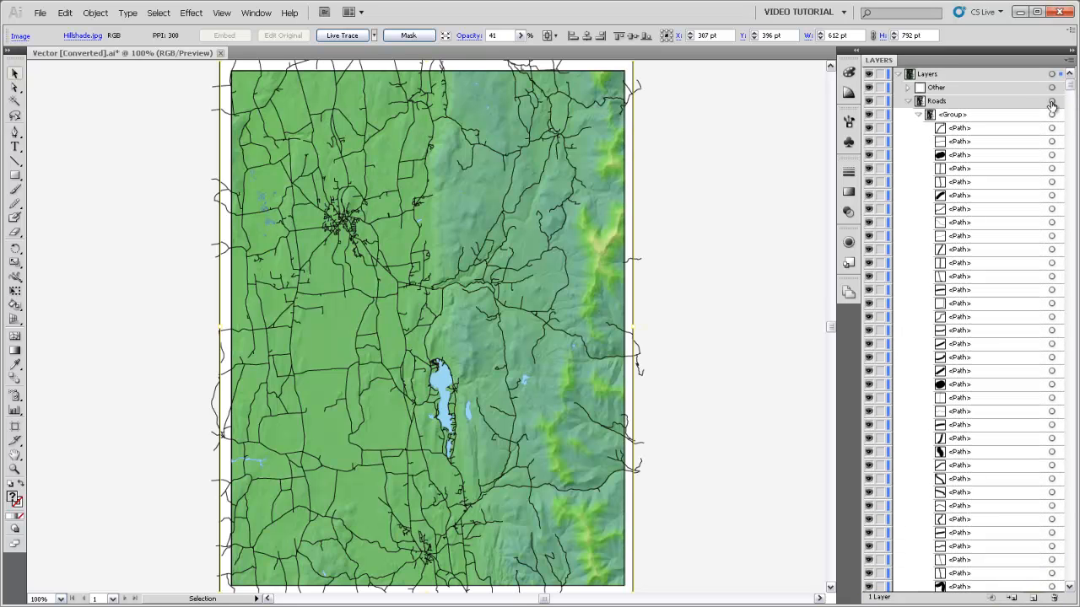
pyautogui.click(1051, 114)
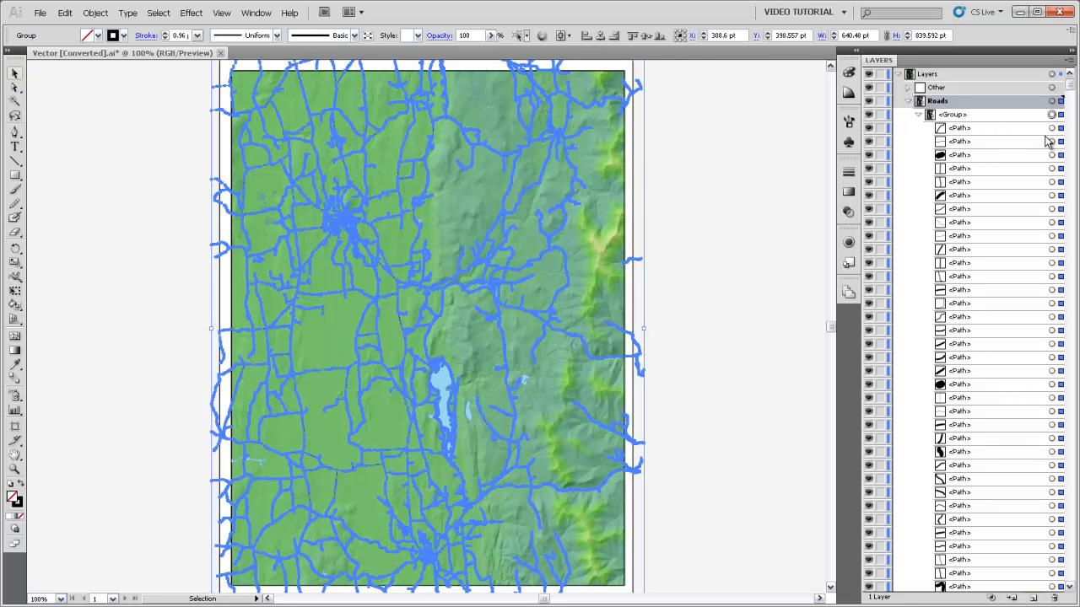
pyautogui.hotkey('ctrl', 'shift', 'g')
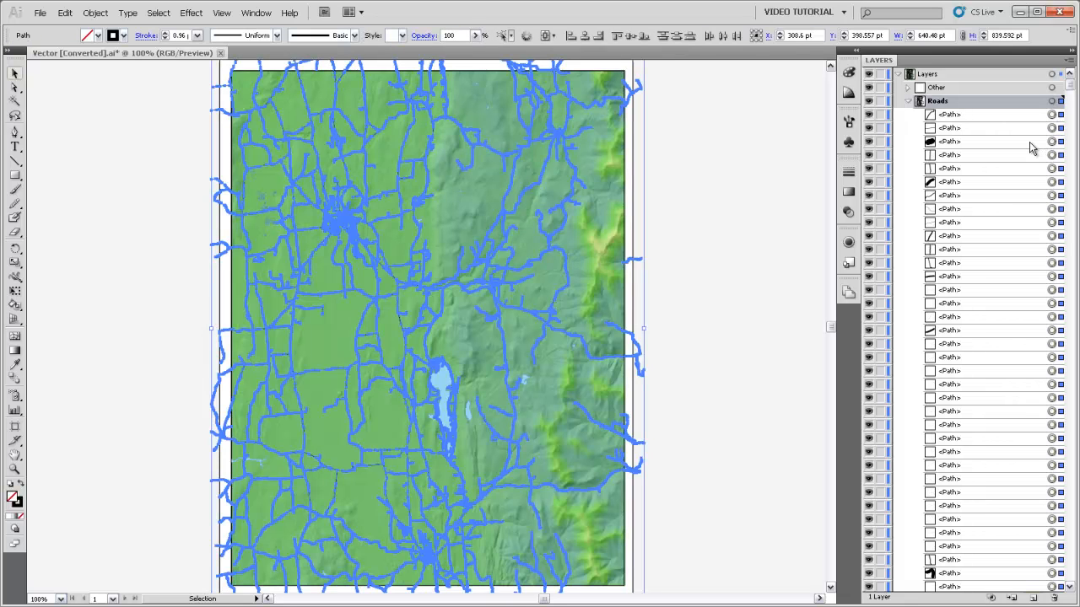
# Step: Change the stroke colour of all road paths to white and deselect them
pyautogui.click(848, 72)
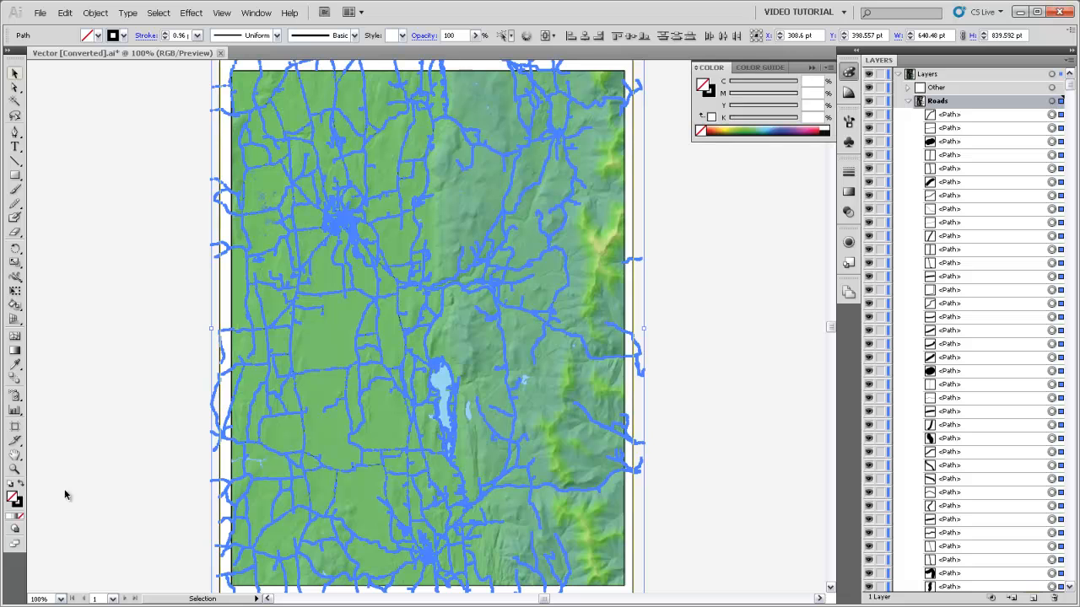
pyautogui.click(19, 504)
pyautogui.doubleClick(17, 504)
pyautogui.moveTo(448, 301); pyautogui.dragTo(344, 212)
pyautogui.click(687, 229)
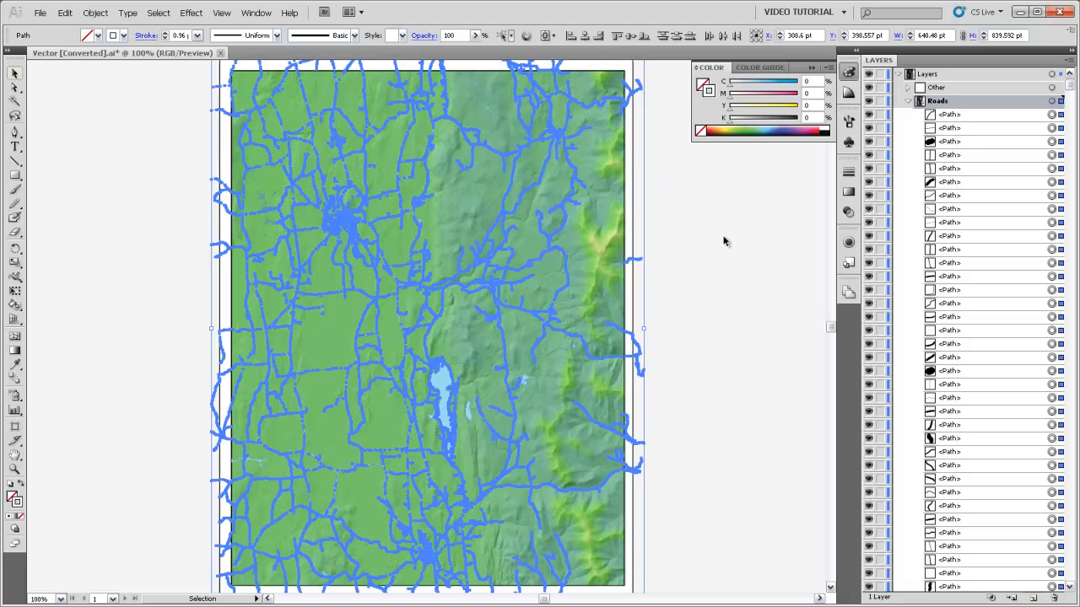
pyautogui.click(680, 311)
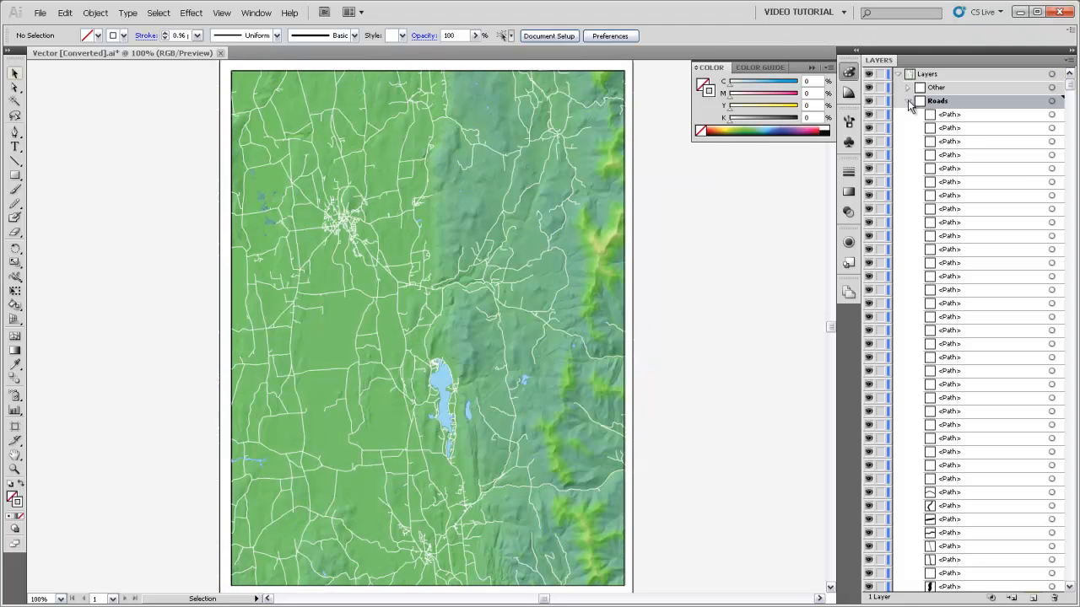